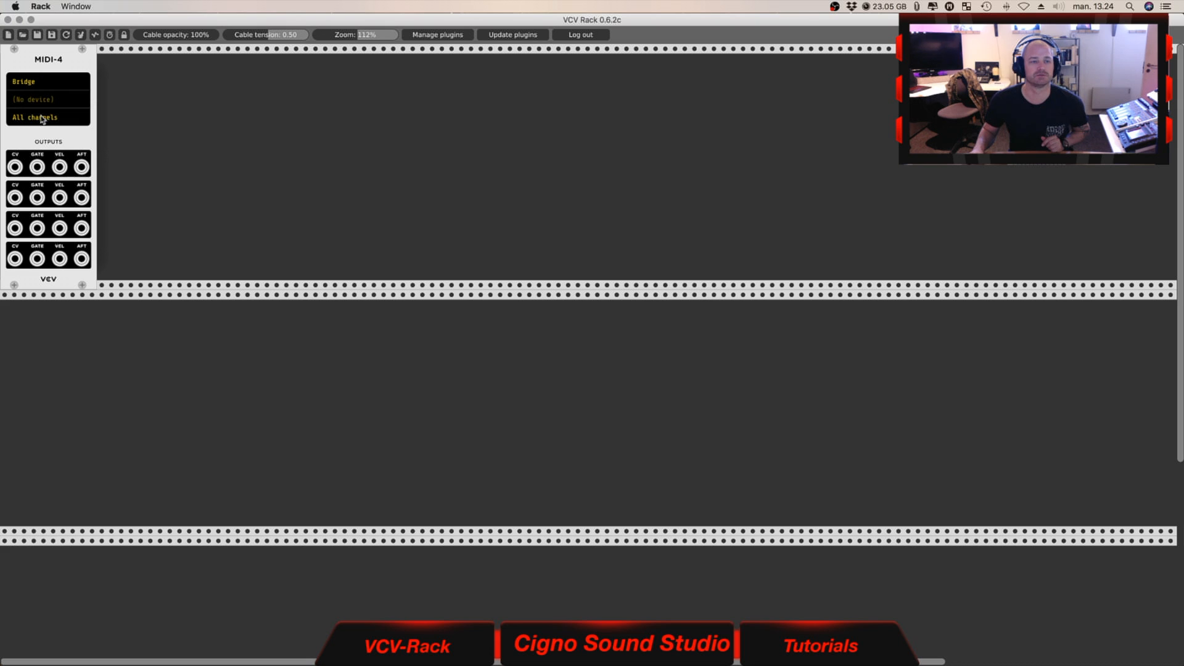
Set the MIDI-4 module's device to Port 1 and add a Fundamental VCO-1 module beside it
click(43, 100)
click(85, 133)
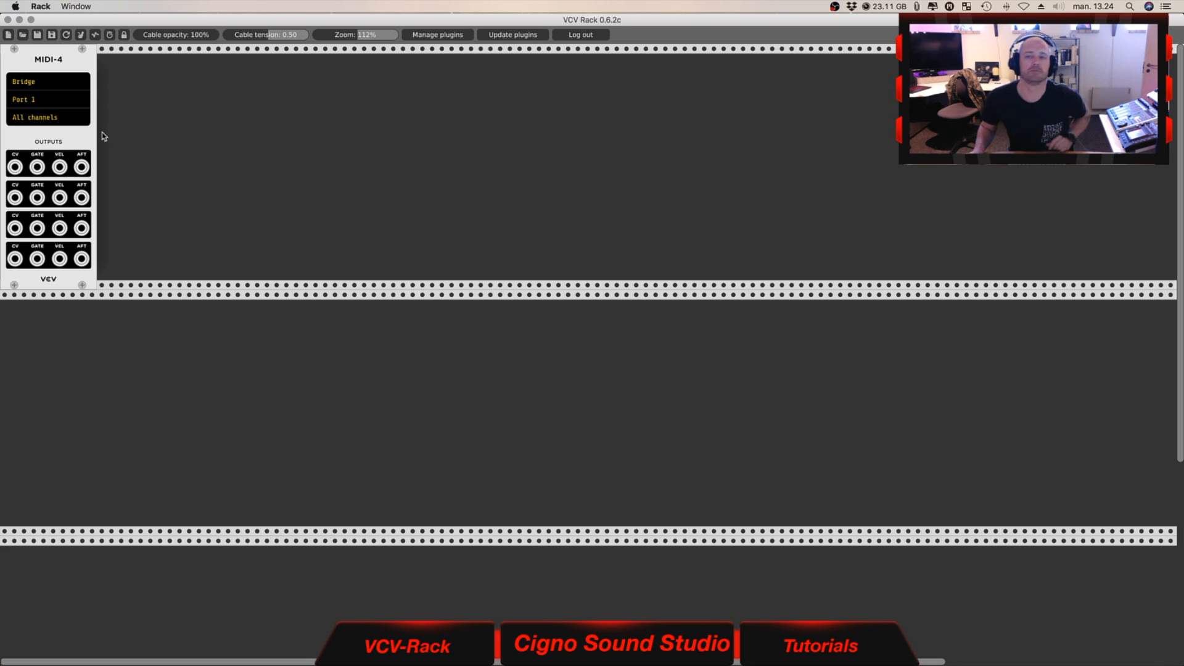
right_click(135, 128)
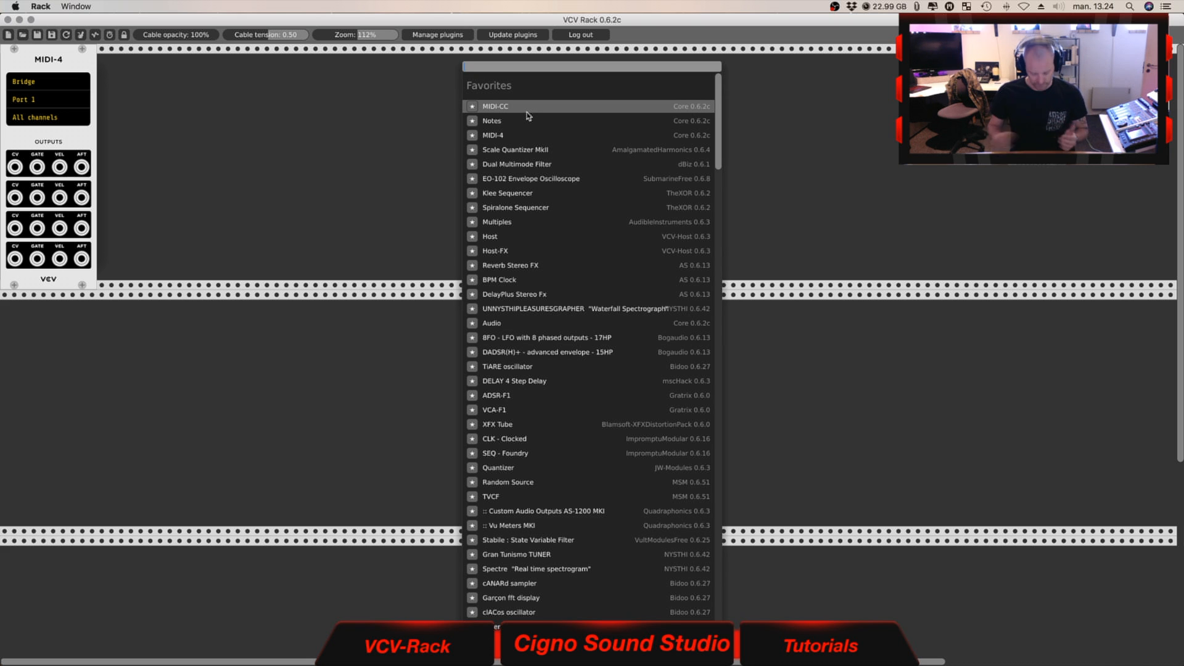
text(vco)
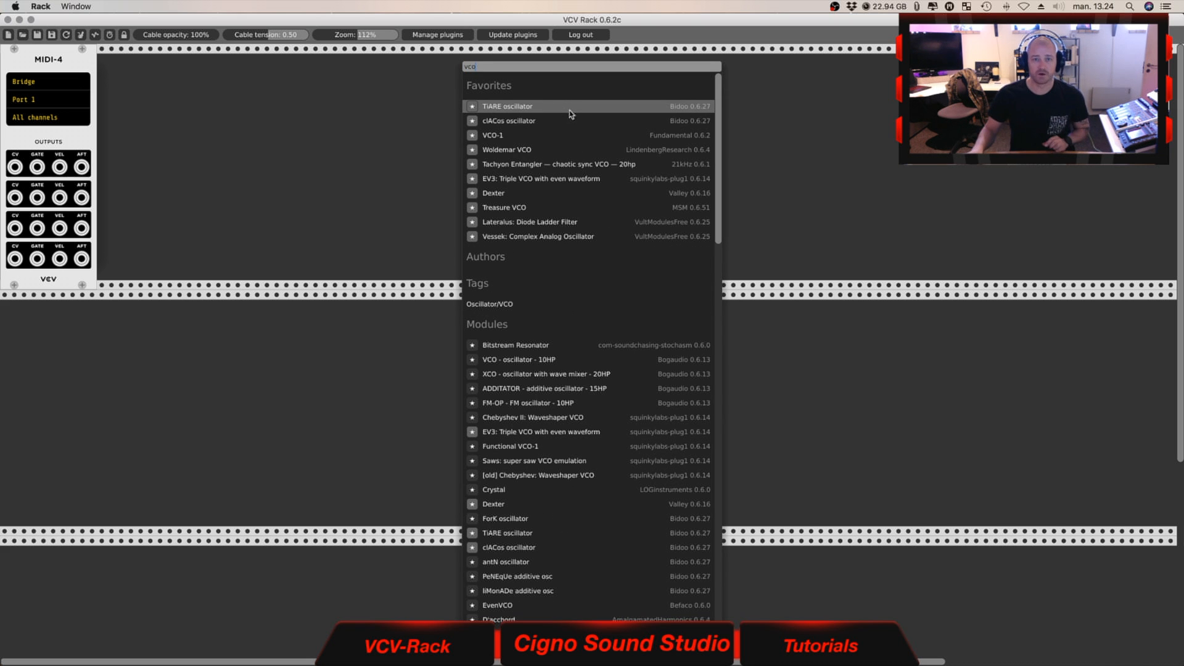
click(493, 135)
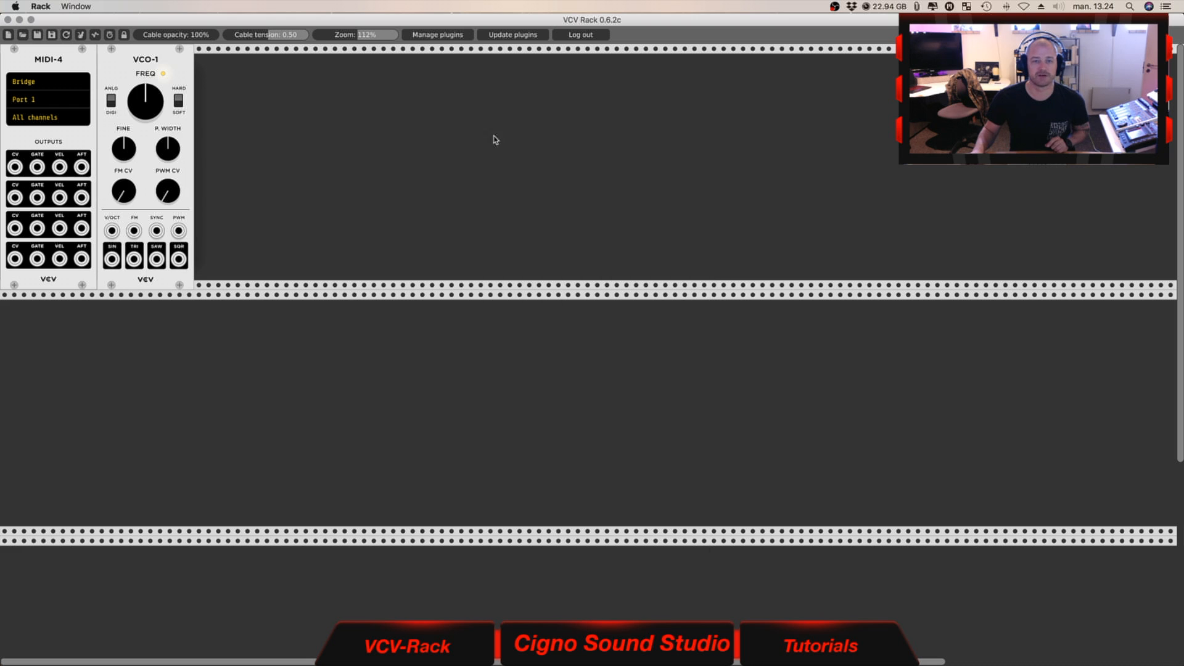
Add a Fundamental VCF module and place it directly beside VCO-1 in the first row
right_click(321, 113)
text(vcf)
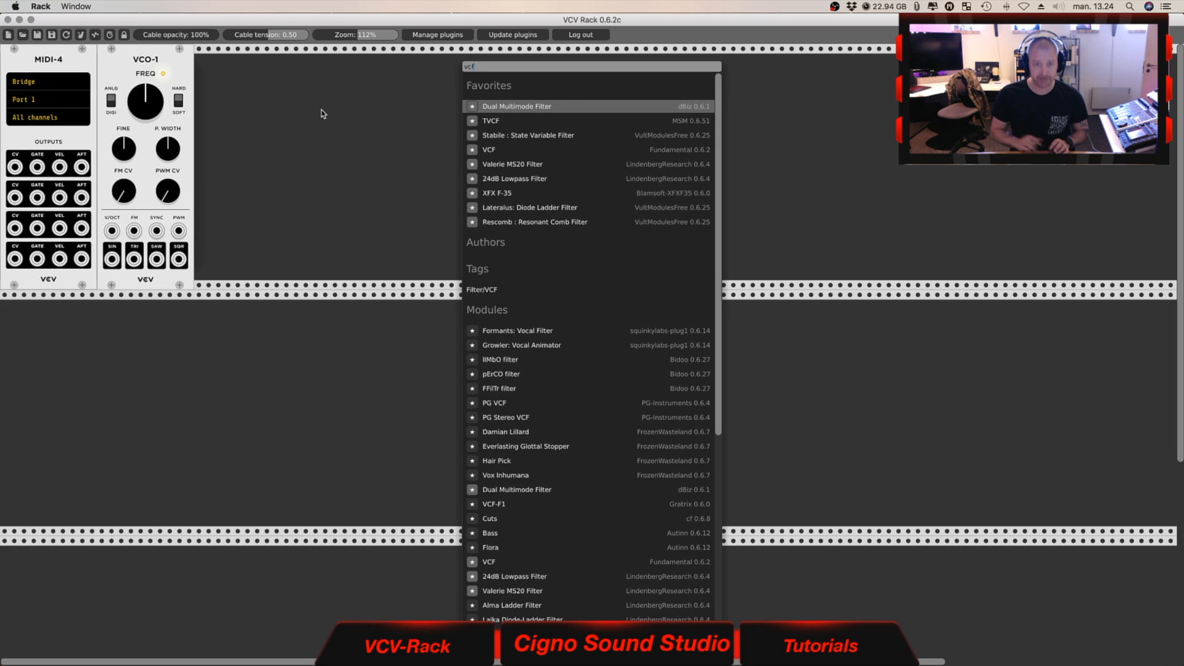
click(493, 150)
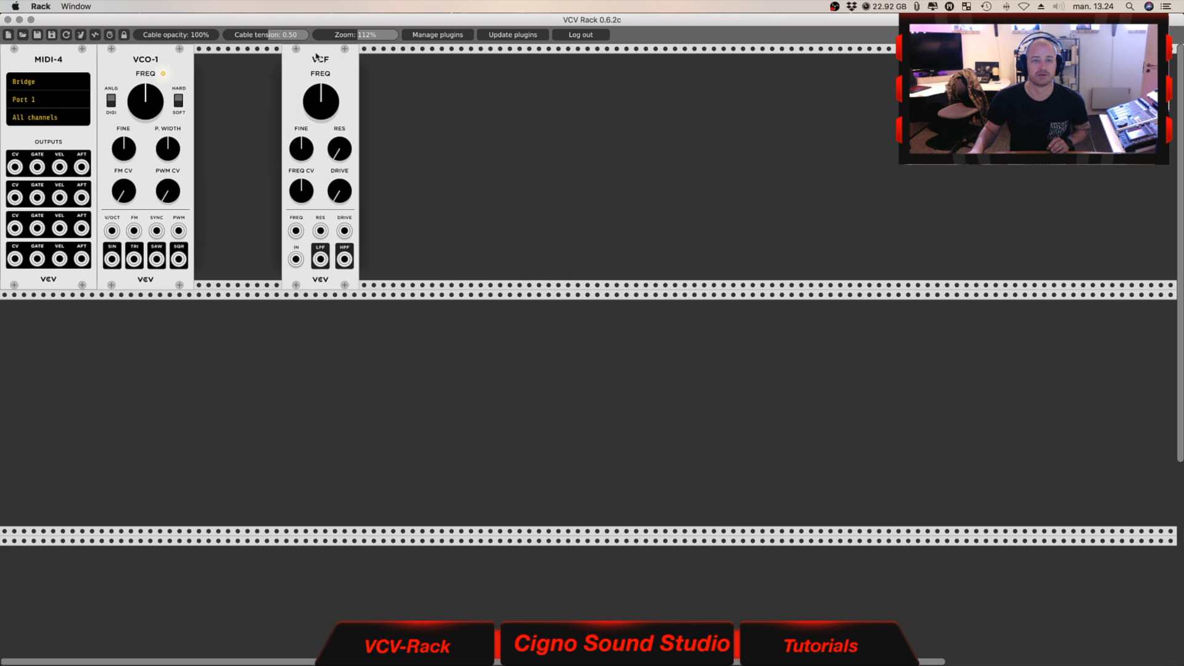
drag(318, 57, 235, 59)
Add a Fundamental VCA-2 module and place it directly beside the VCF
right_click(343, 106)
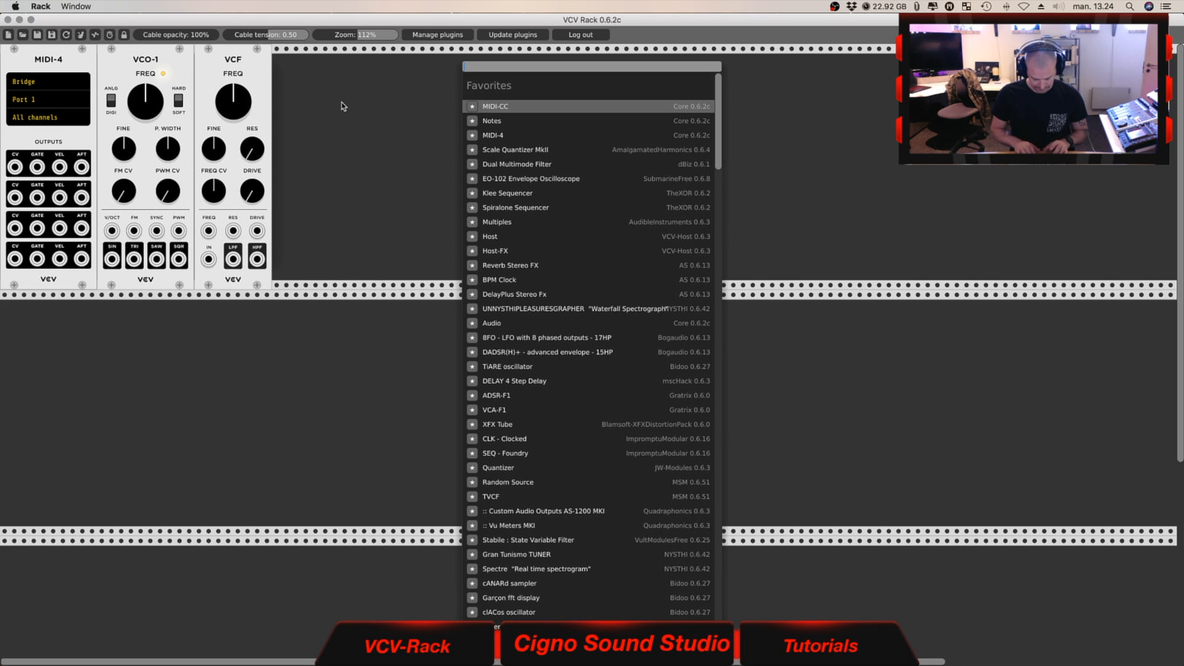
text(vca)
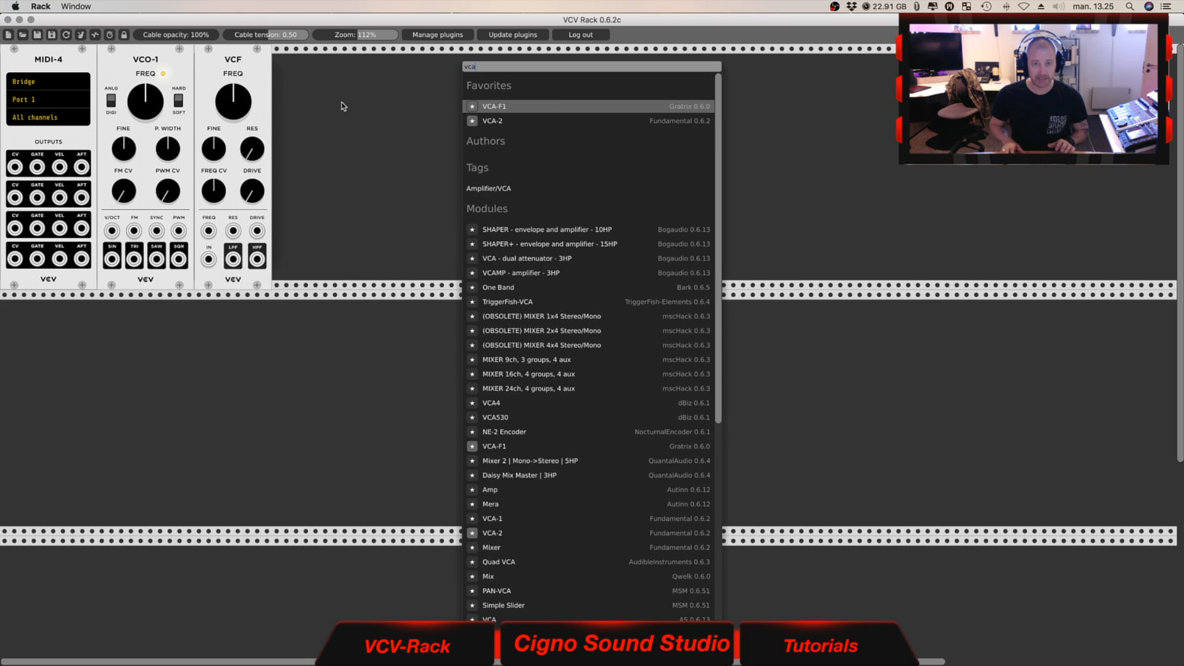
click(608, 121)
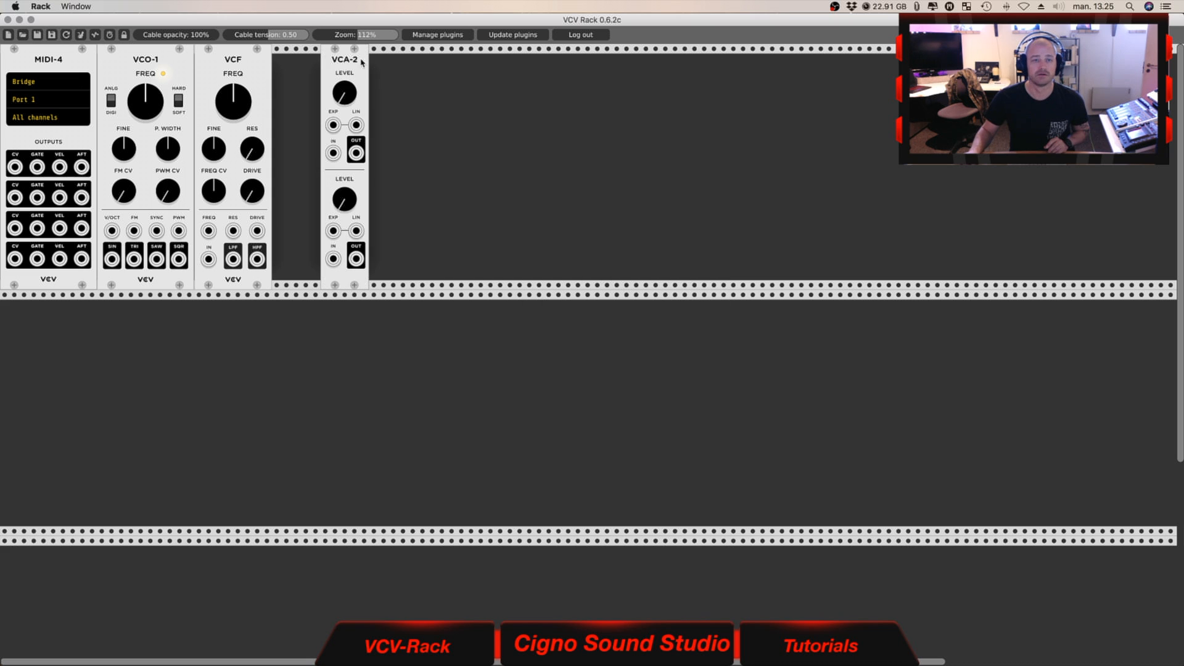
drag(351, 61, 268, 72)
Add a Fundamental ADSR module and place it directly beside VCA-2
right_click(410, 125)
text(adsr)
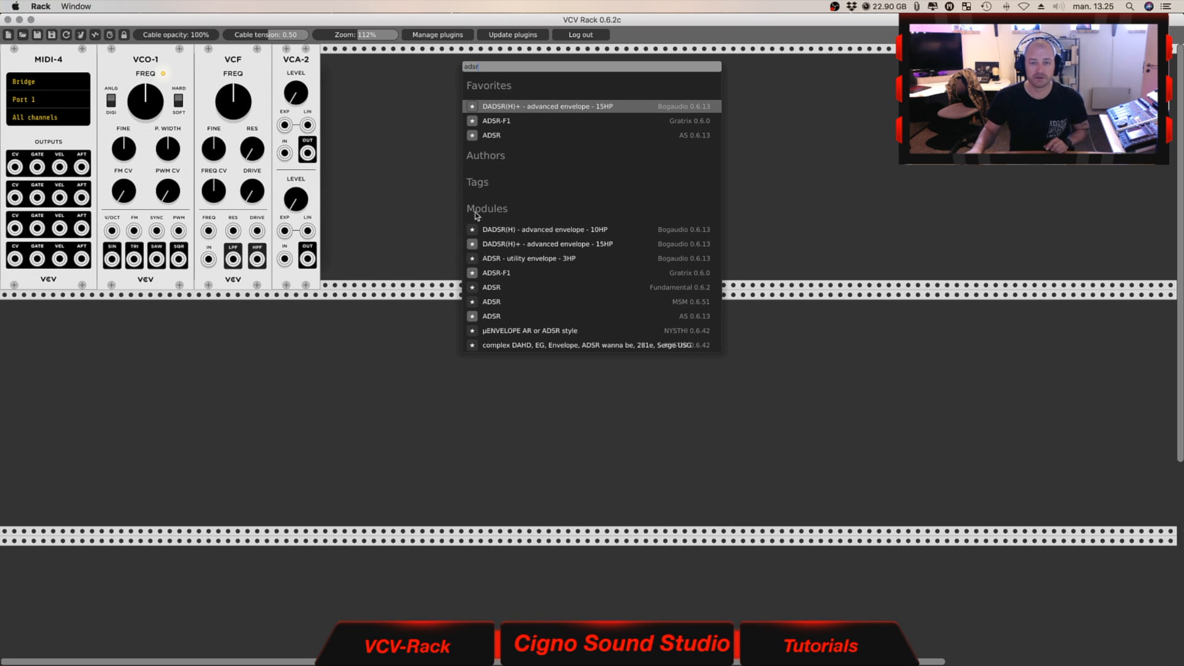
click(561, 289)
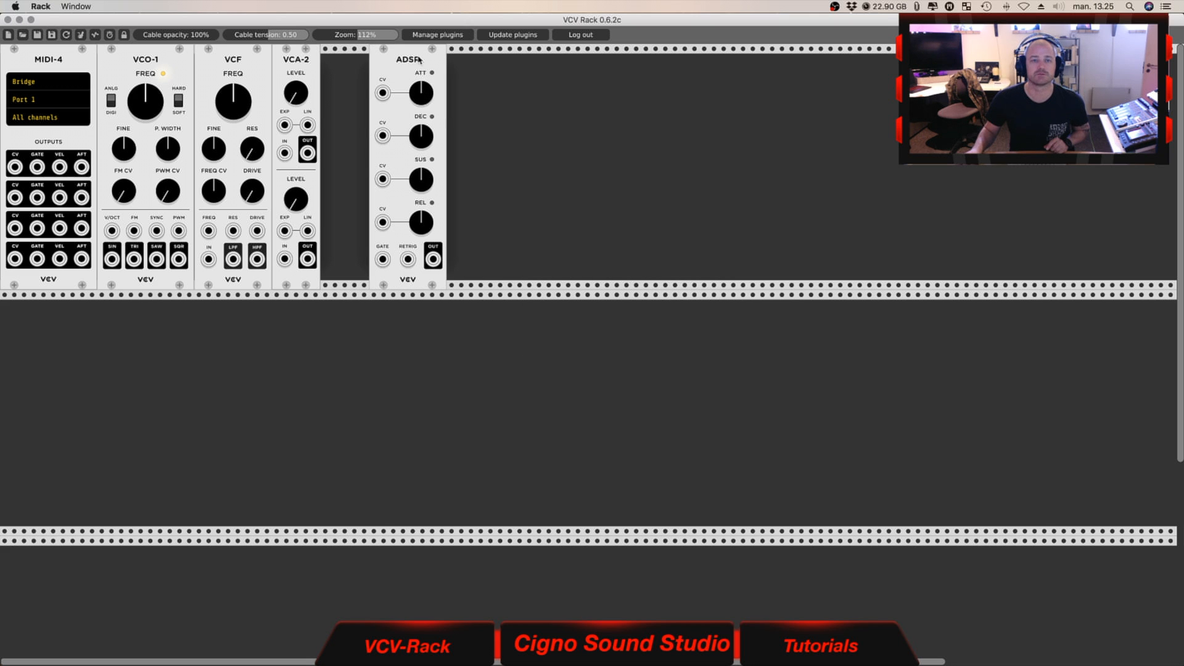
drag(416, 61, 368, 61)
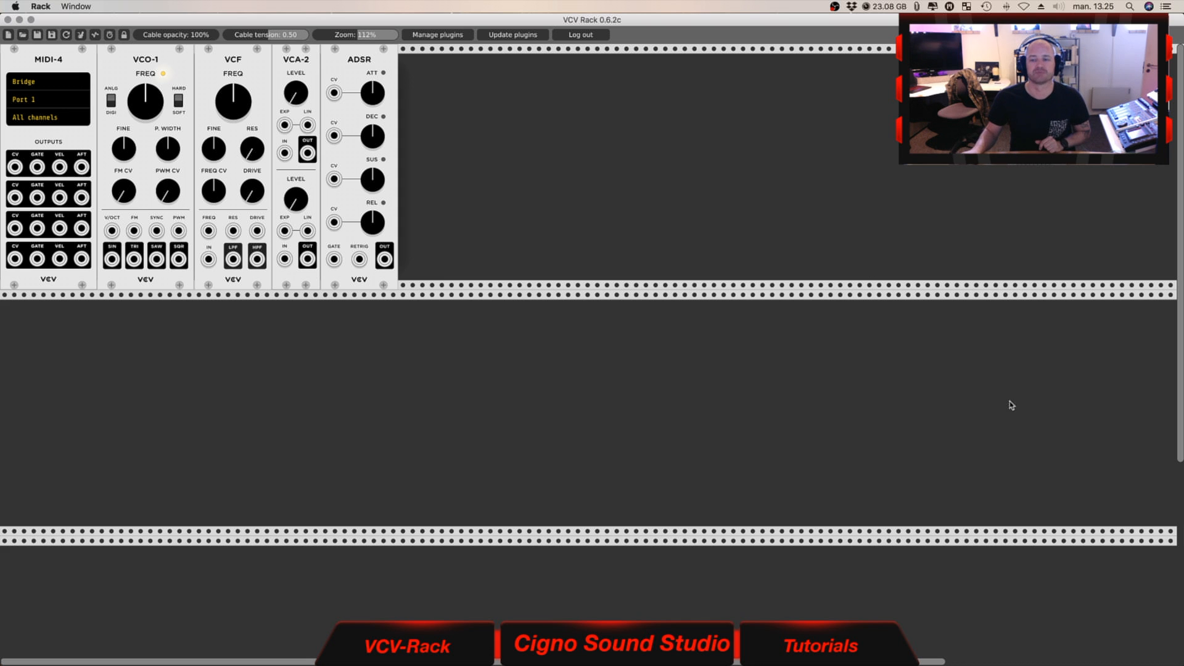
Add a Core Audio module and place it at the far right end of the second row
right_click(976, 396)
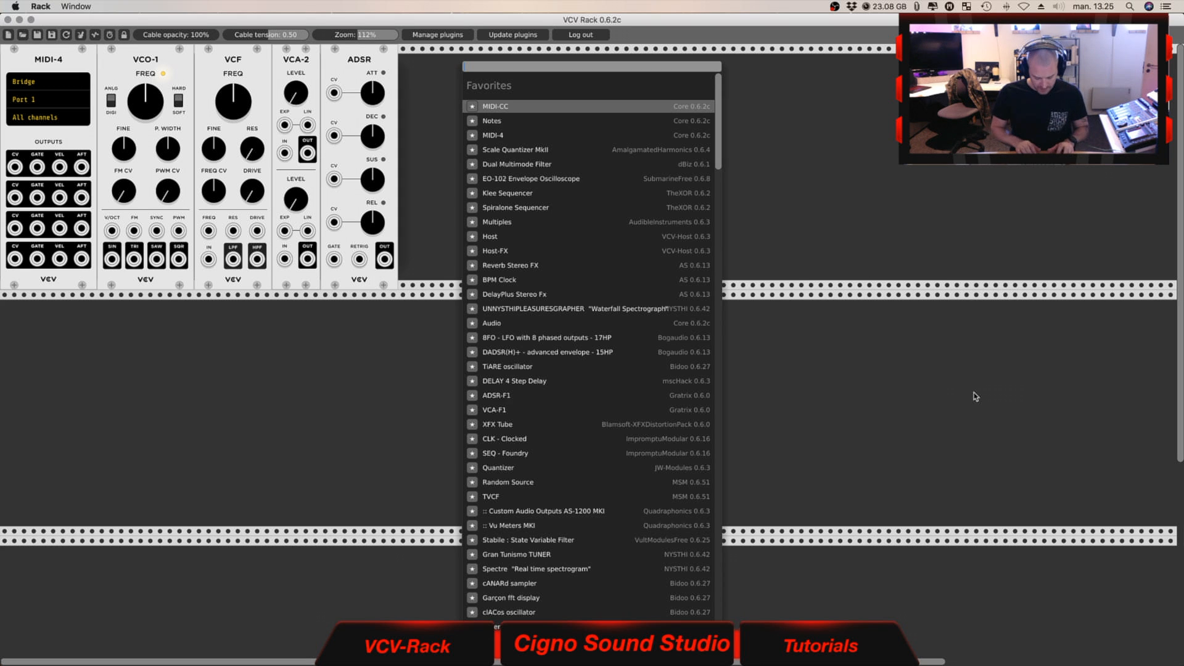
text(audio)
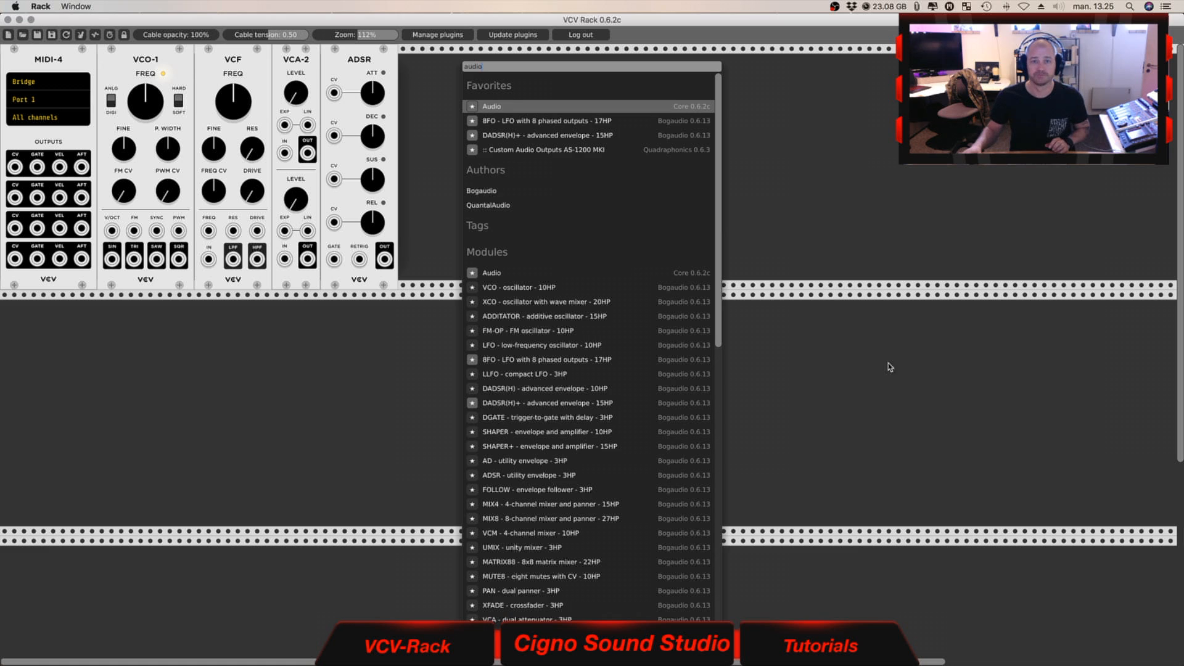
click(511, 106)
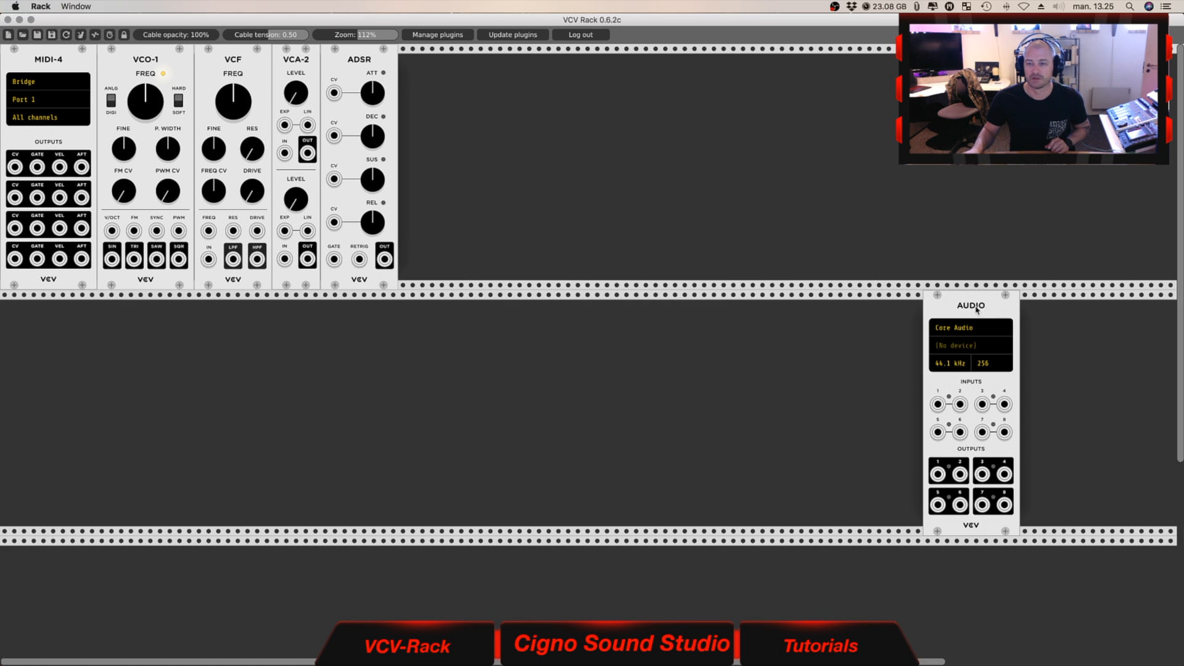
drag(977, 310, 1130, 312)
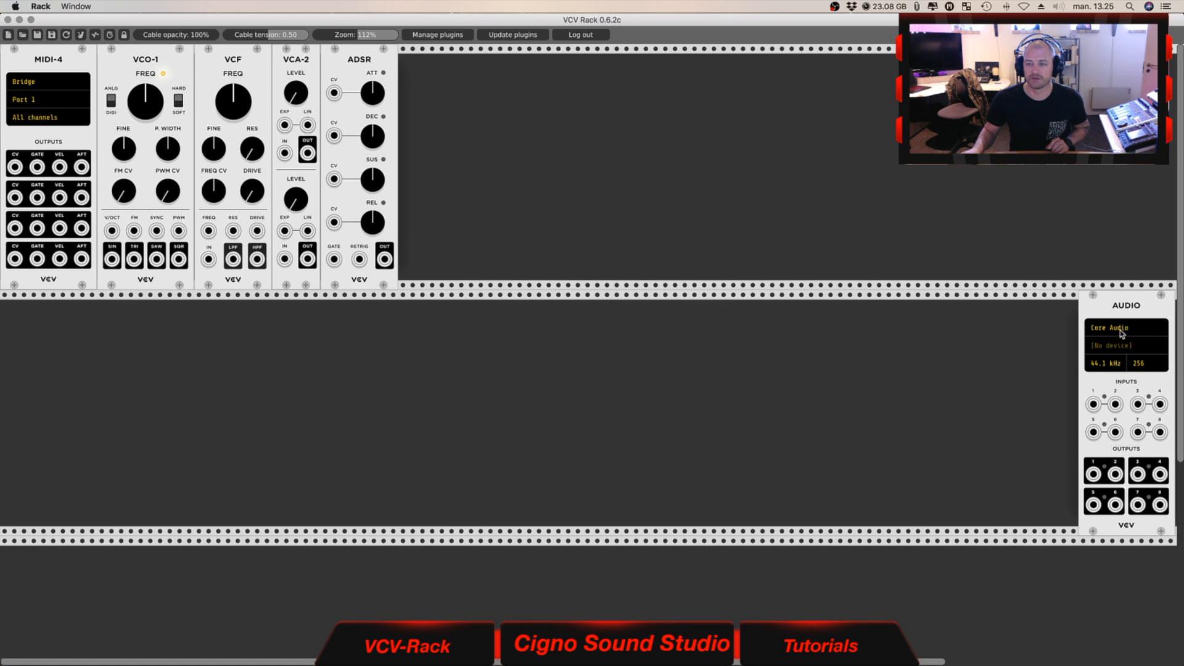
Set the Audio module's driver to Bridge and its device to Port 1
click(1122, 333)
click(1130, 351)
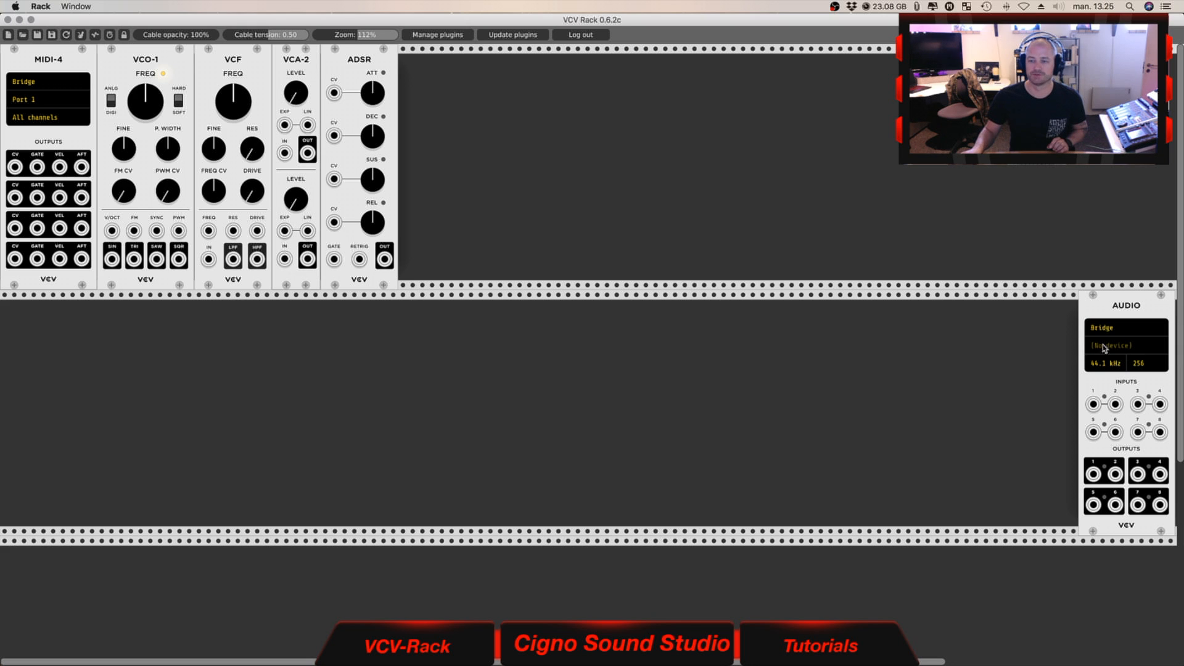
click(1104, 348)
click(1118, 375)
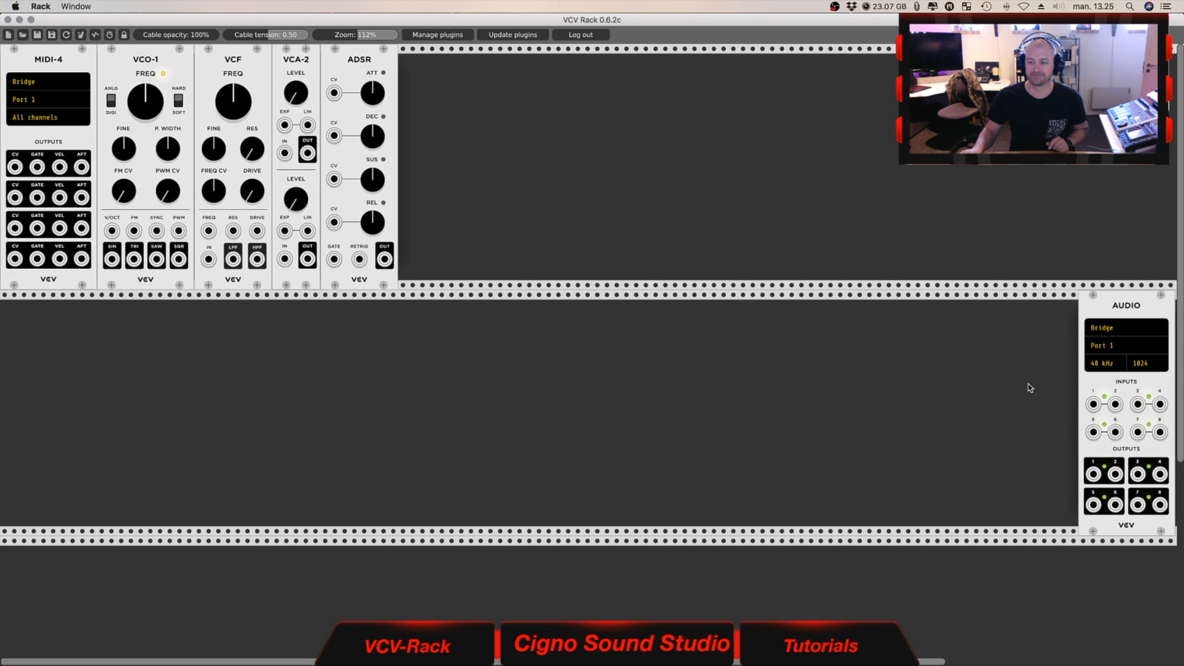
Add the CharredDesert Mixer beside the Audio module and patch its two master outputs to audio inputs 1 and 2
right_click(868, 370)
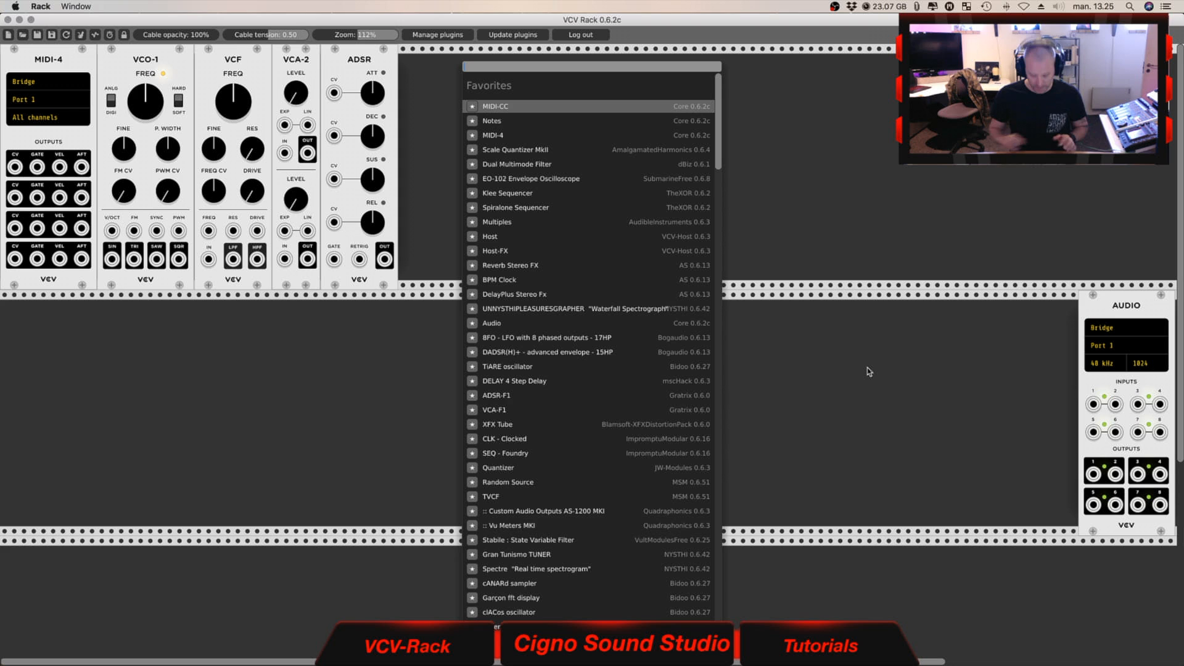
text(mix)
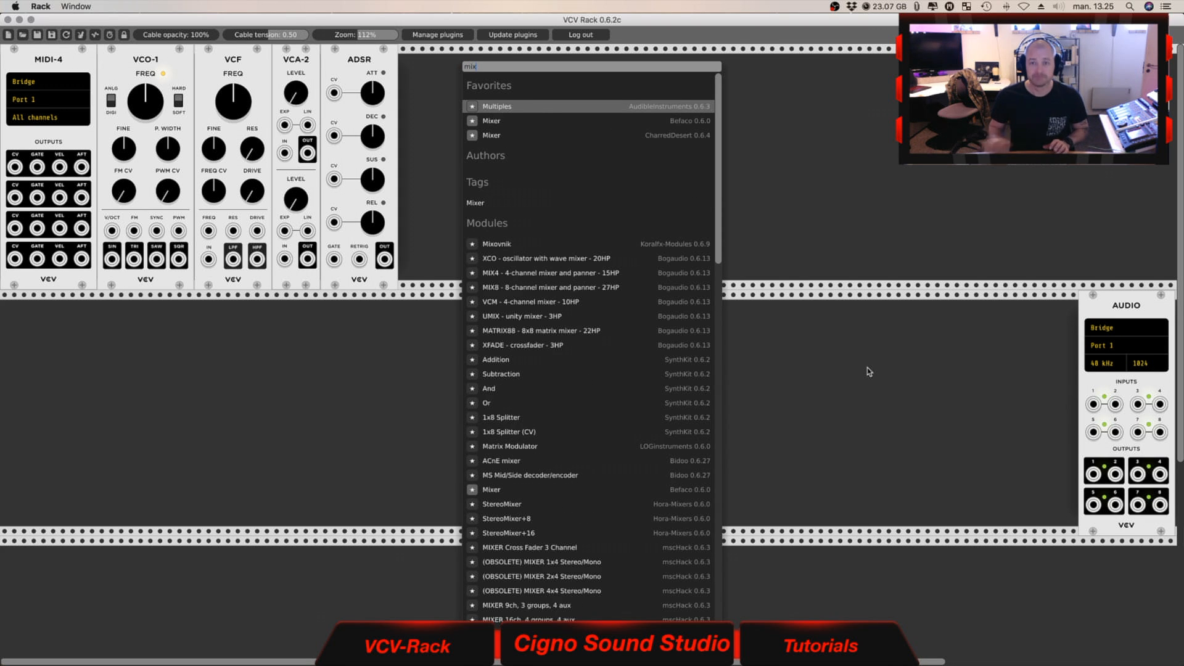
click(686, 140)
drag(913, 298, 942, 299)
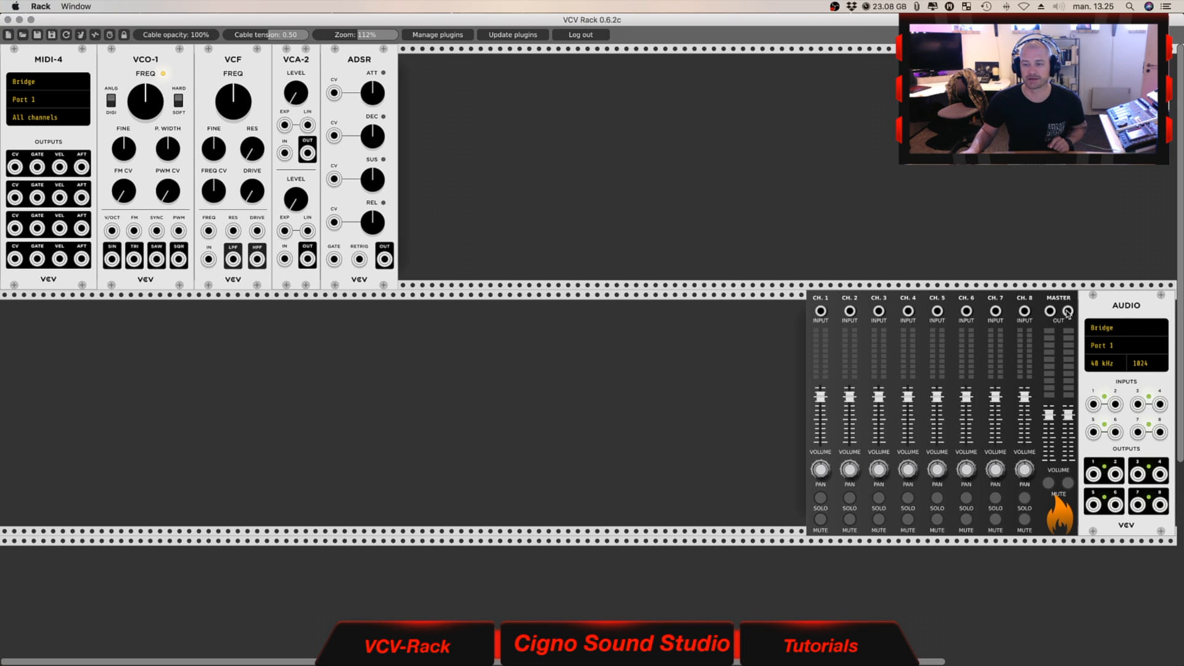
mouse_move(1068, 313)
mouse_down()
mouse_move(1116, 405)
mouse_move(1079, 397)
mouse_move(1049, 311)
mouse_up()
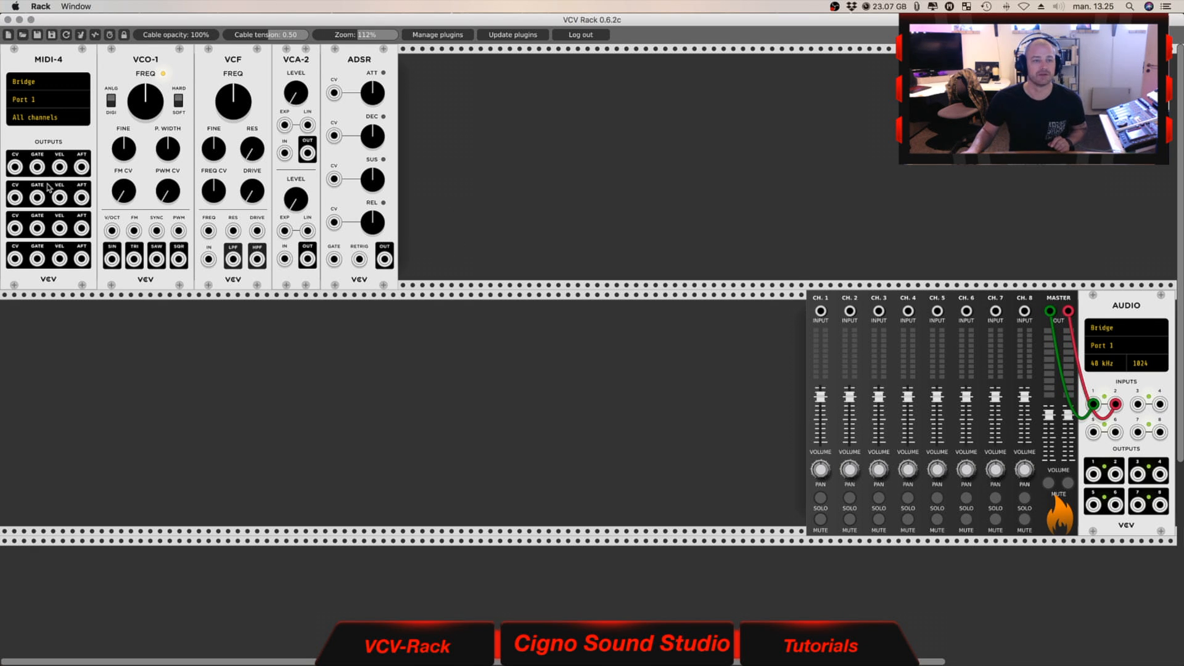
Patch MIDI-4's first CV to VCO-1 V/OCT, SQR to VCF IN and LPF to the lower VCA-2 IN, raising that level to maximum
drag(16, 168, 112, 231)
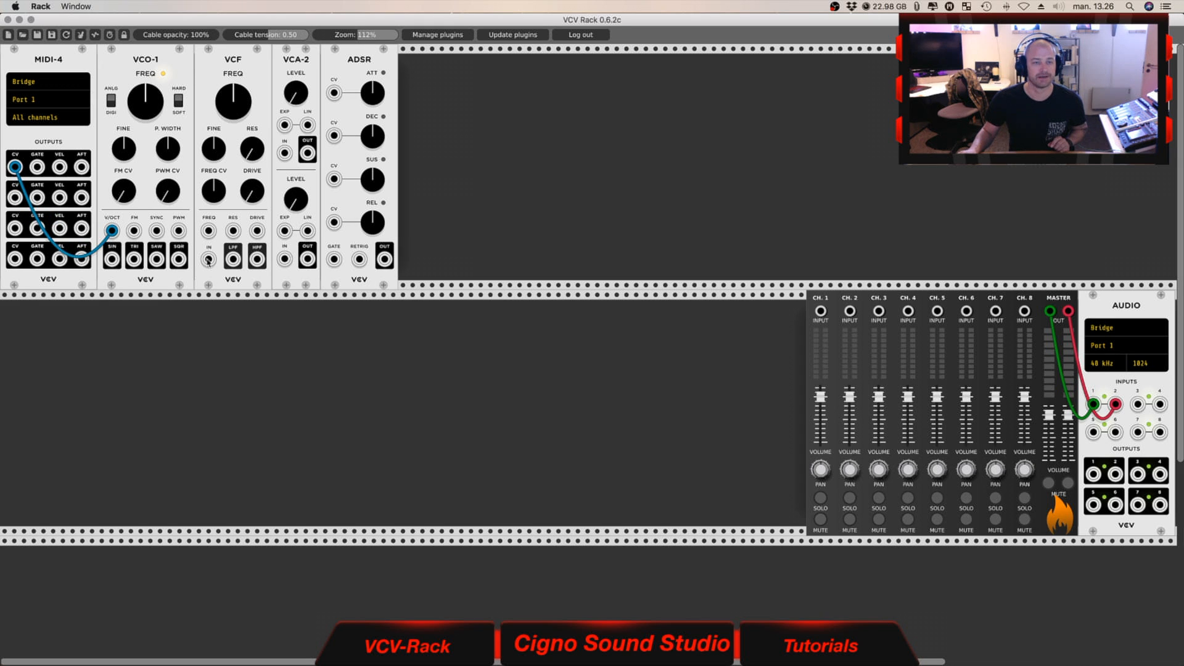
drag(178, 259, 207, 261)
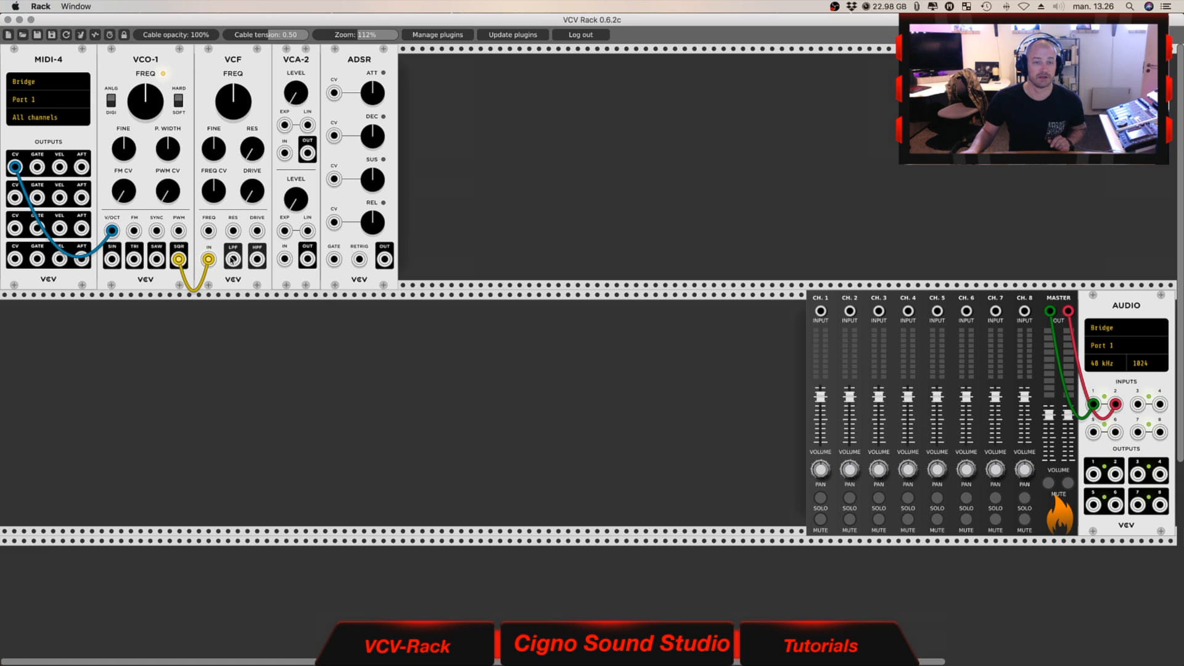
drag(232, 259, 285, 259)
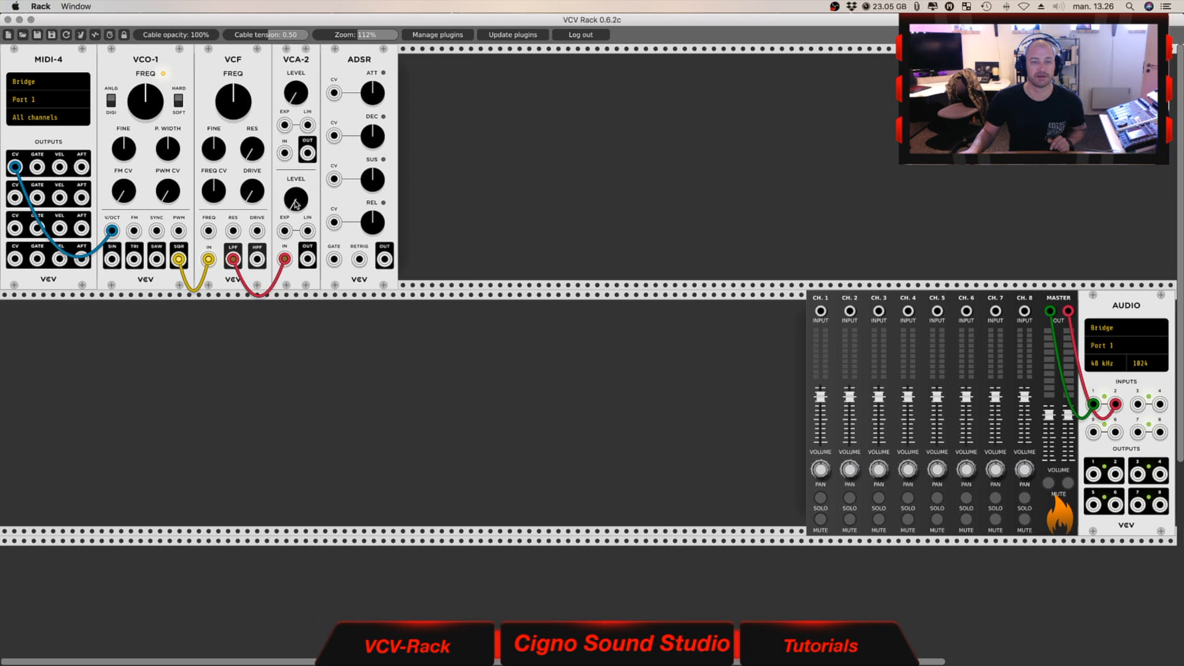
drag(296, 199, 296, 99)
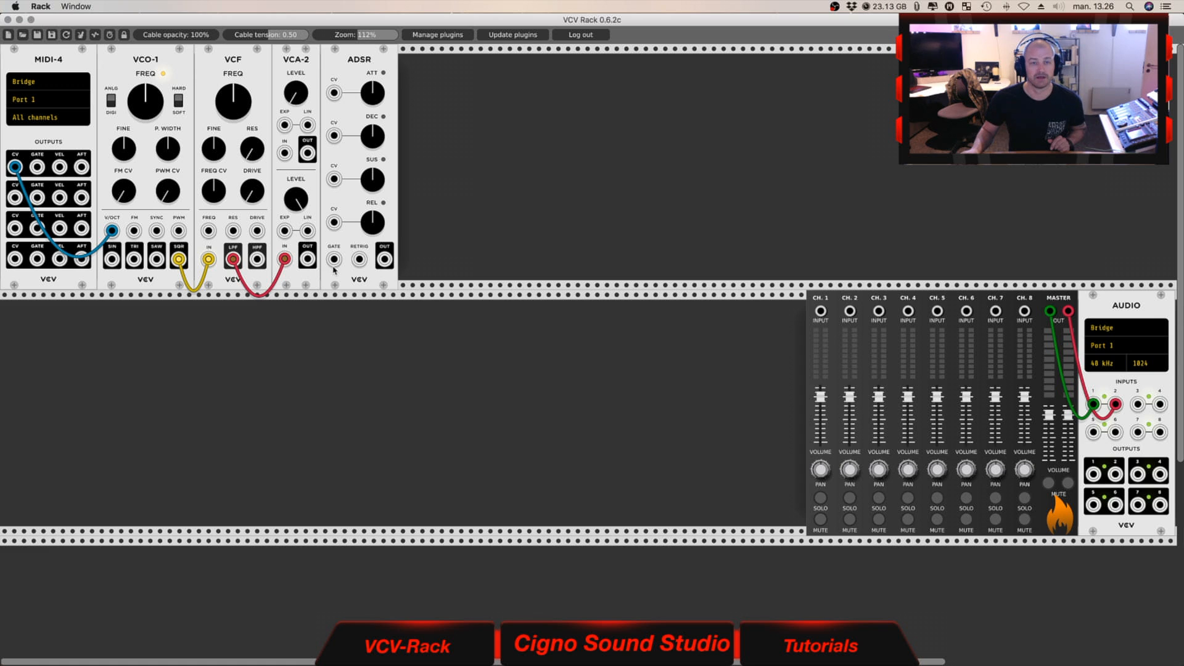
Patch MIDI-4's first GATE to the ADSR gate, ADSR OUT to the lower VCA-2 EXP, and the lower VCA-2 OUT to mixer channel 1
drag(334, 259, 43, 170)
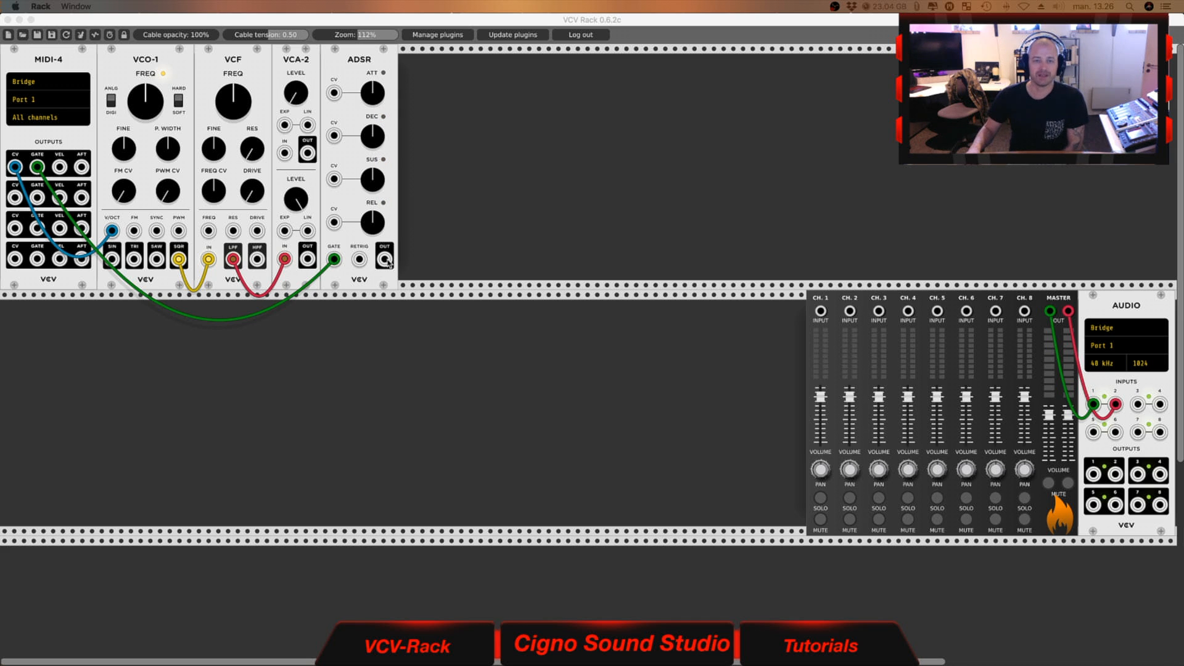
drag(384, 259, 284, 230)
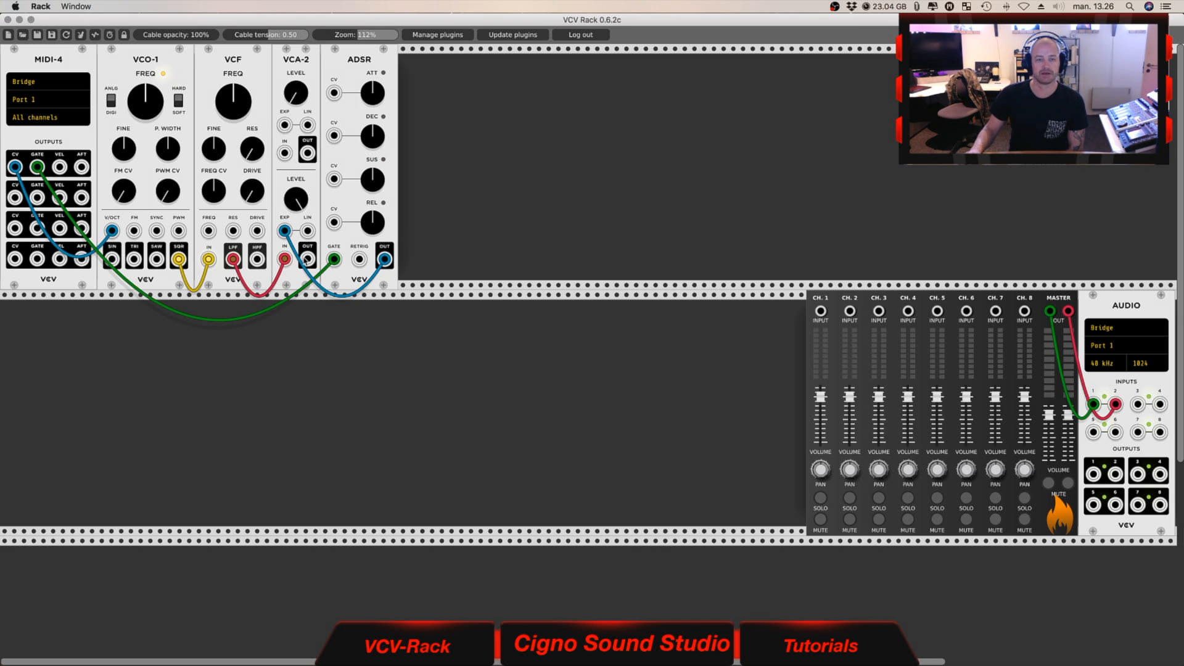
drag(307, 259, 821, 311)
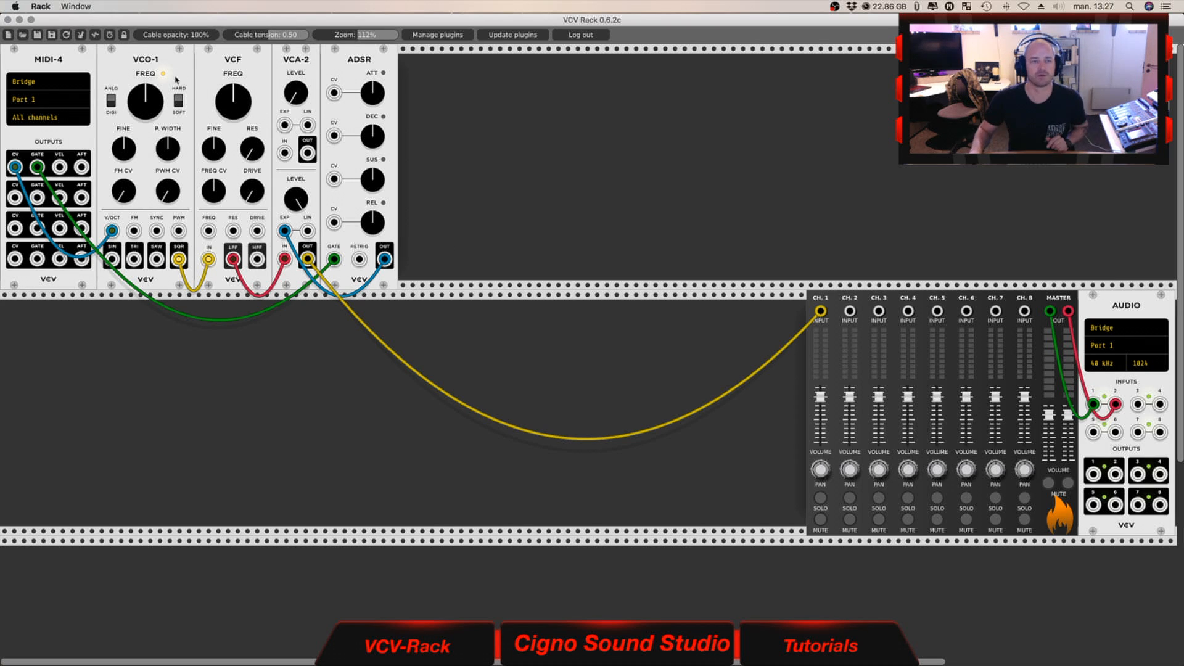
Duplicate the VCO-1, VCF, VCA-2 and ADSR modules for a second voice
right_click(152, 68)
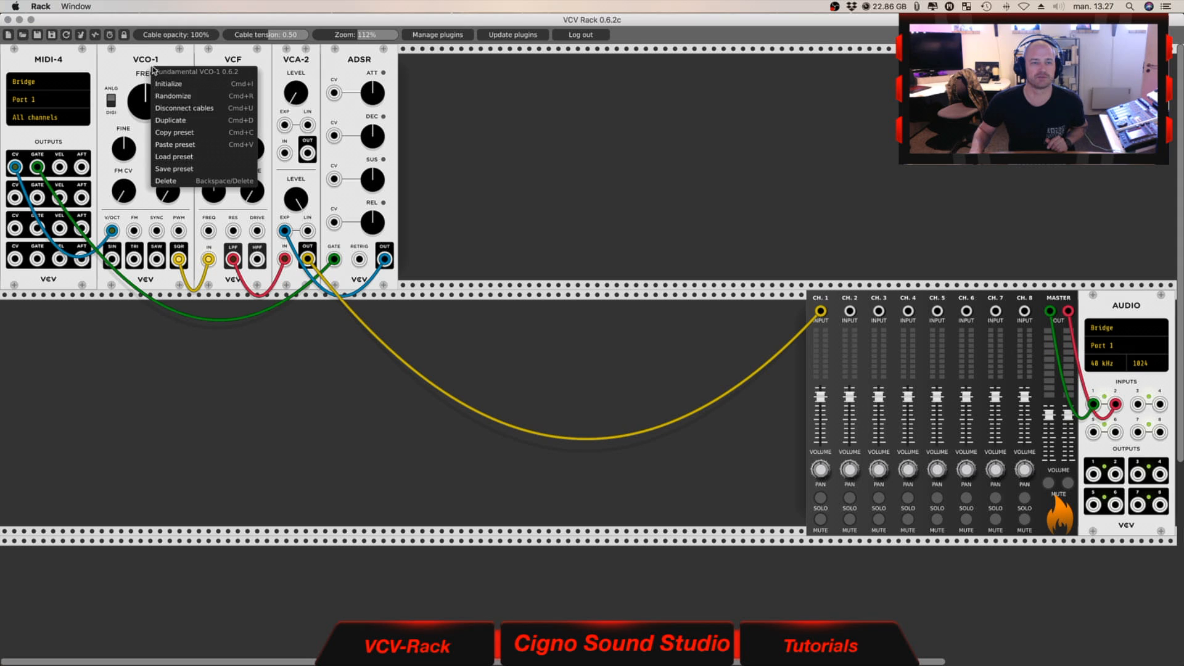
click(188, 120)
right_click(229, 58)
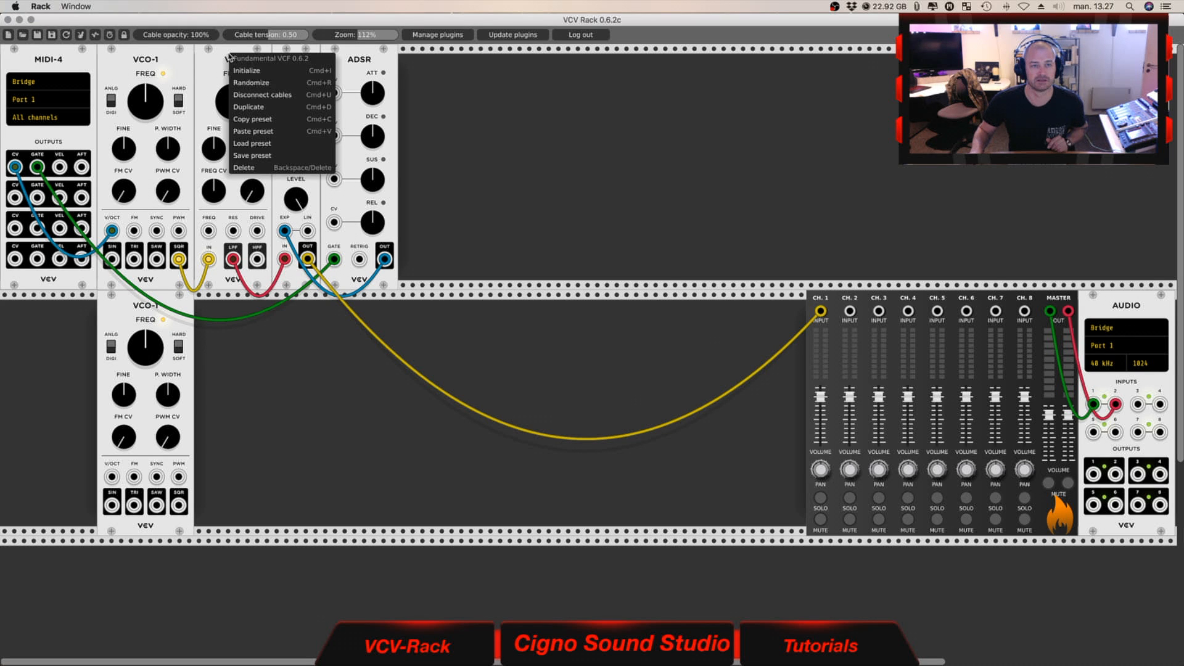
click(271, 110)
right_click(301, 62)
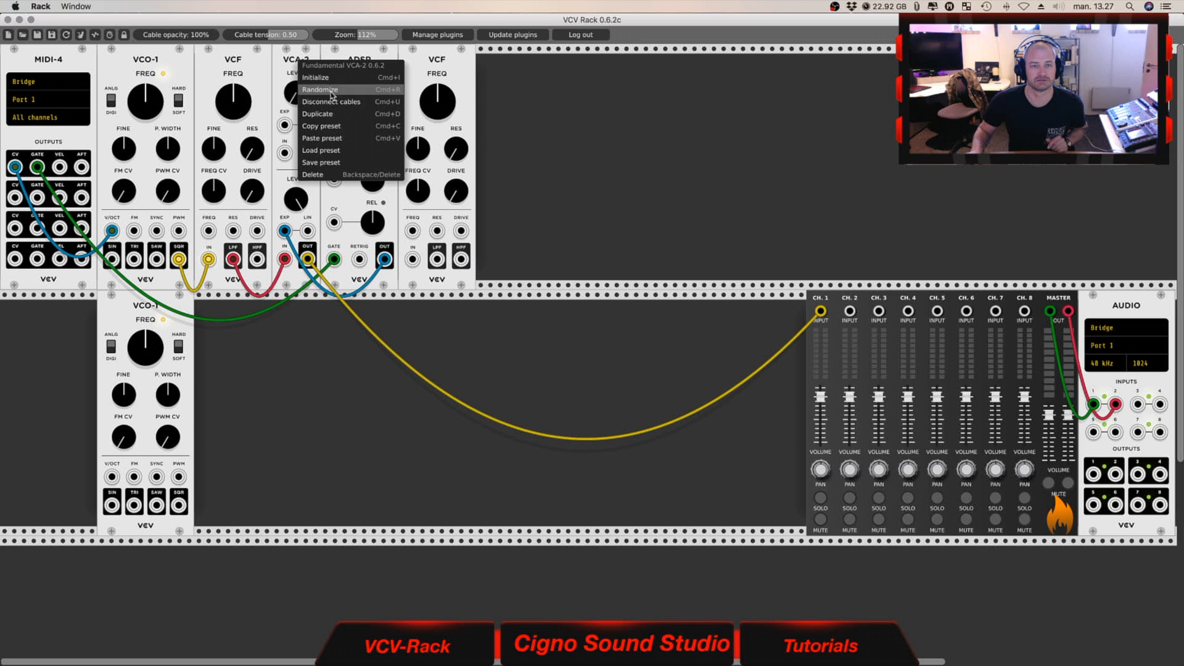
click(333, 112)
right_click(337, 63)
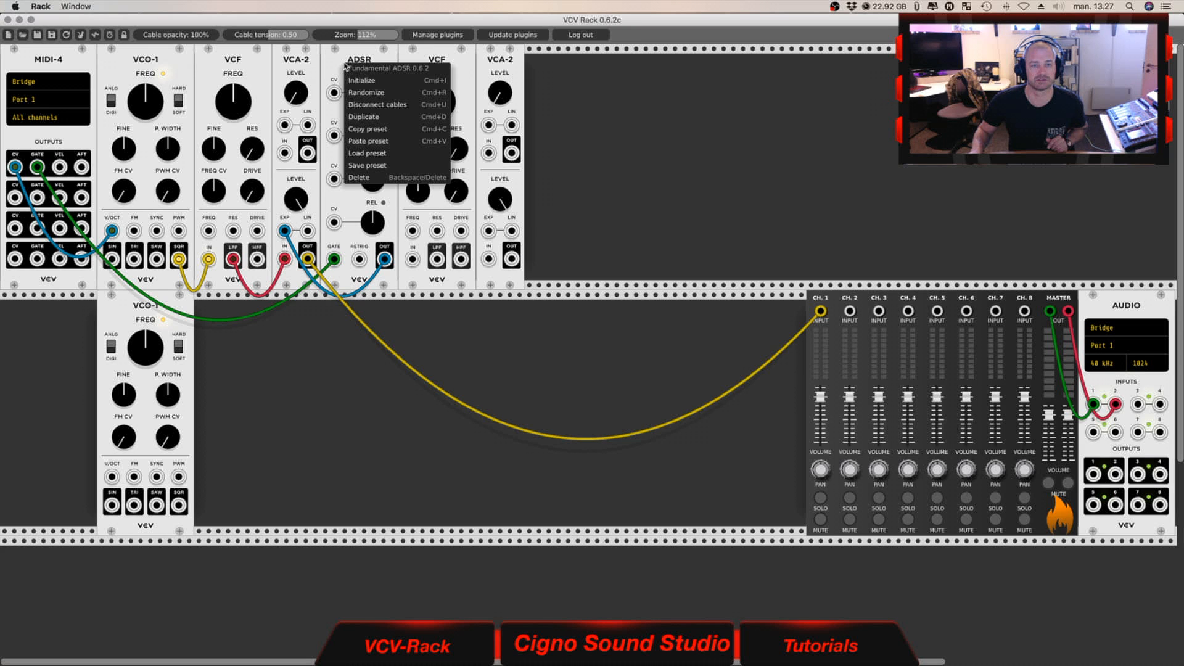
click(376, 117)
Move the duplicated VCF, VCA-2 and ADSR into the second row, side by side after the duplicated VCO-1
drag(435, 59, 232, 305)
drag(500, 60, 271, 376)
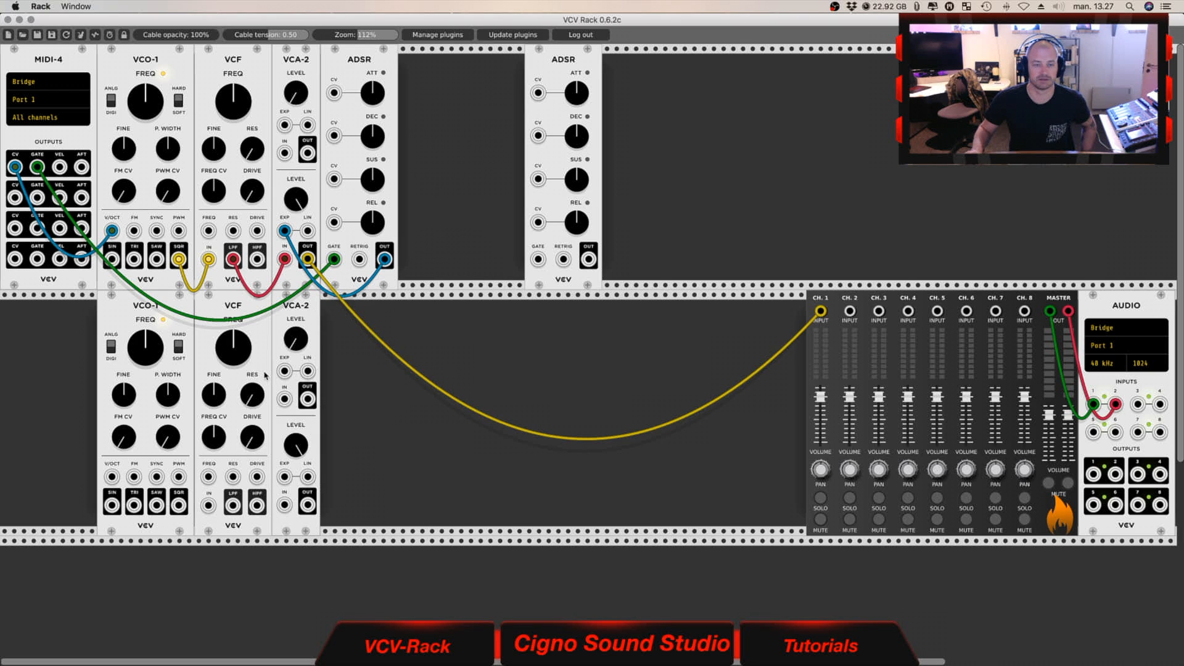
drag(566, 73, 312, 329)
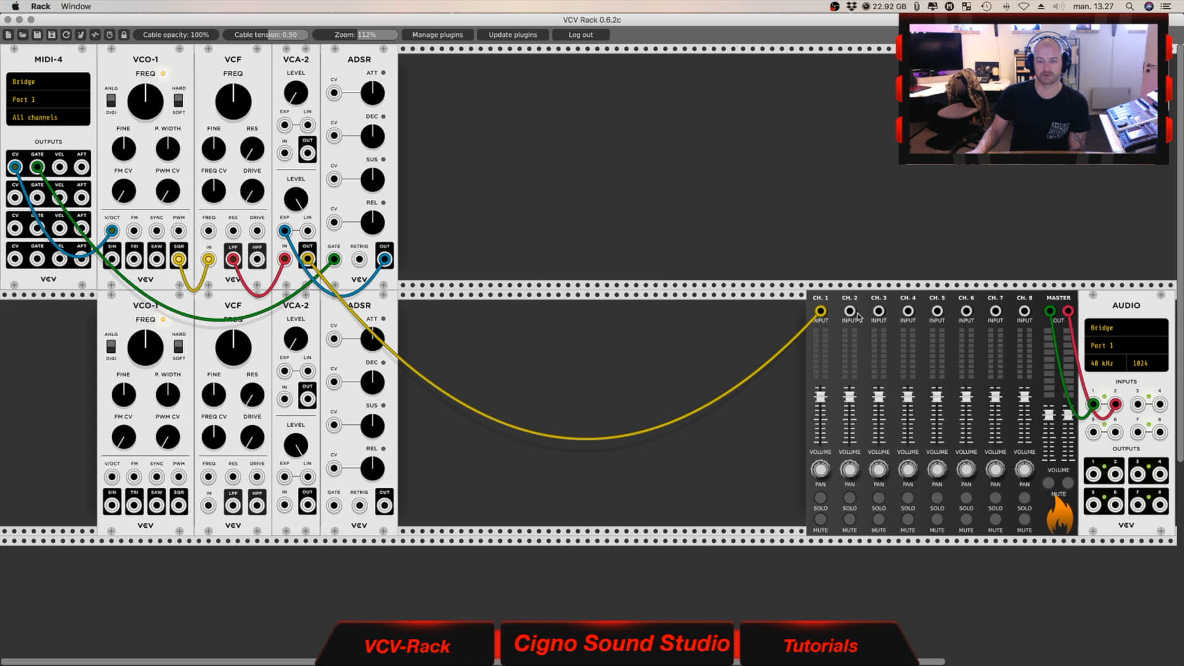
Wire the second voice like the first, using MIDI-4's second CV and GATE and sending its lower VCA-2 OUT to mixer channel 2
drag(850, 311, 179, 505)
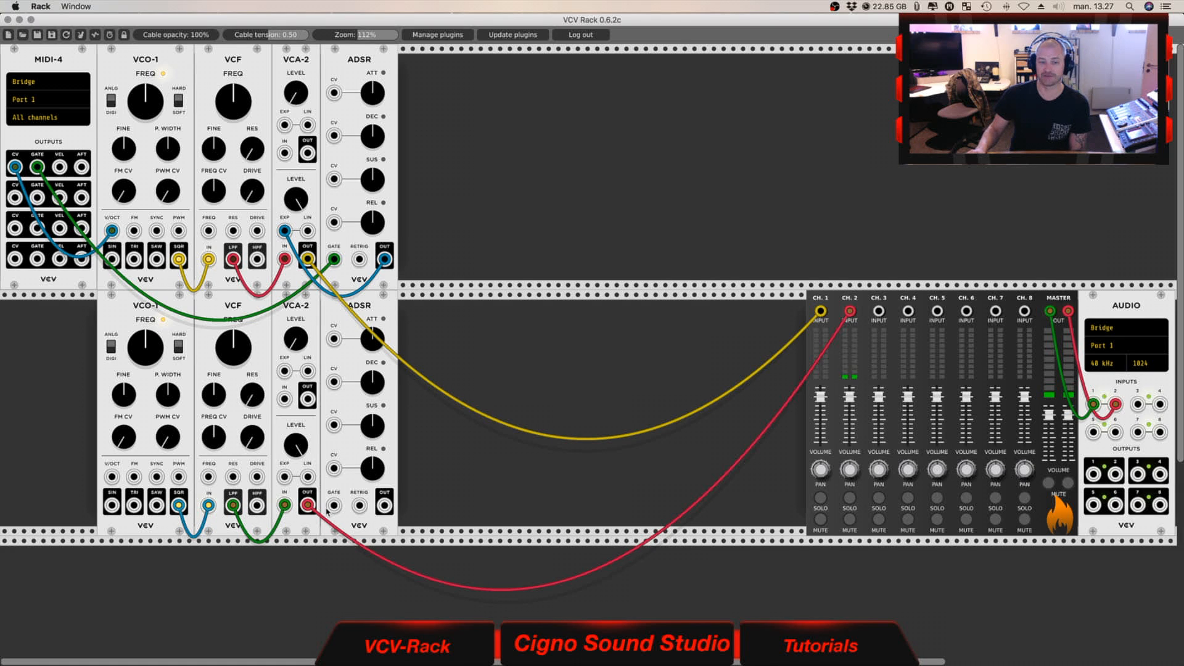
drag(385, 507, 37, 199)
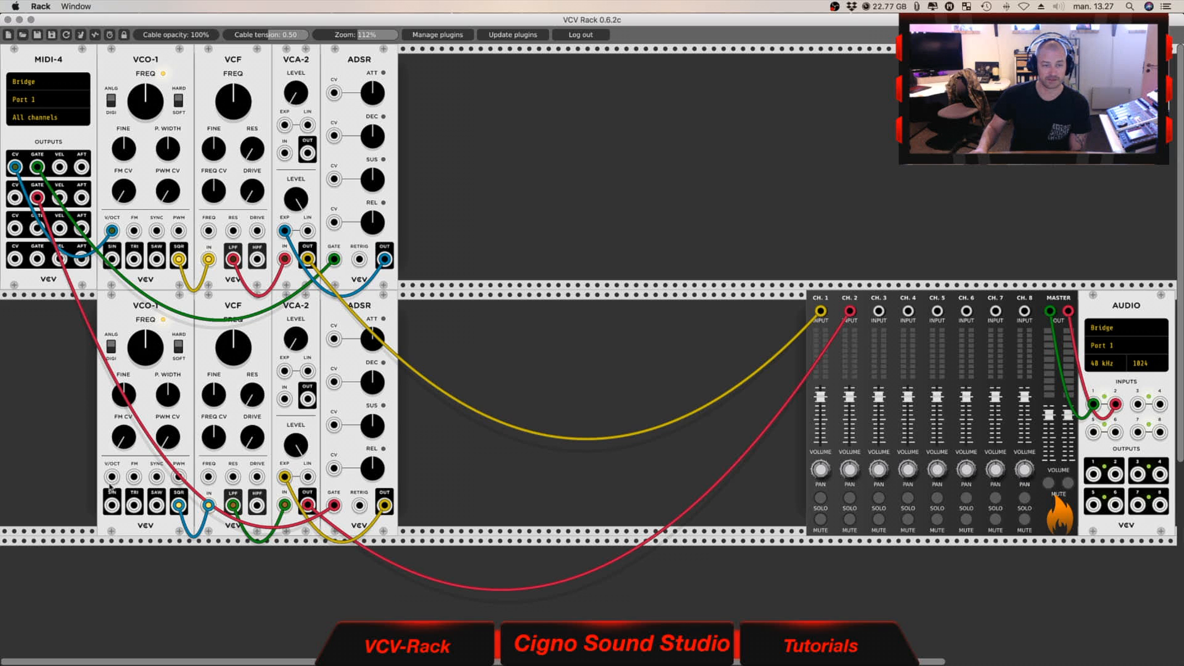
drag(109, 478, 15, 197)
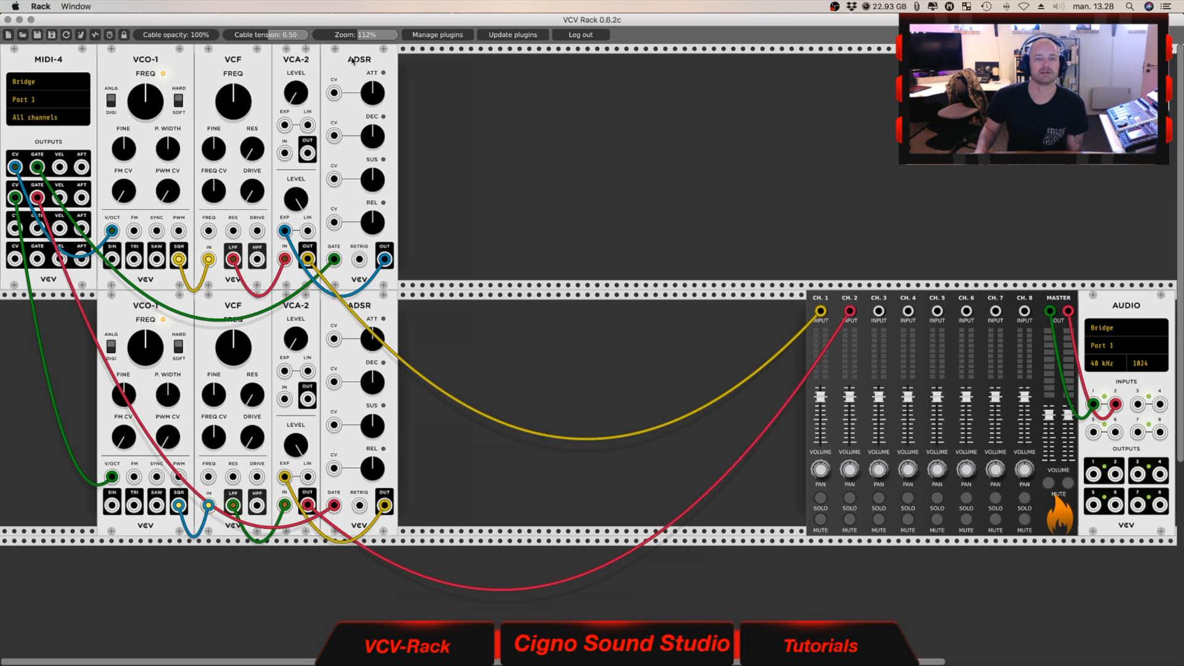
Shift the first row's VCO-1, VCF, VCA-2 and ADSR away from MIDI-4 to open a gap wide enough for a Quantizer
drag(355, 67, 406, 72)
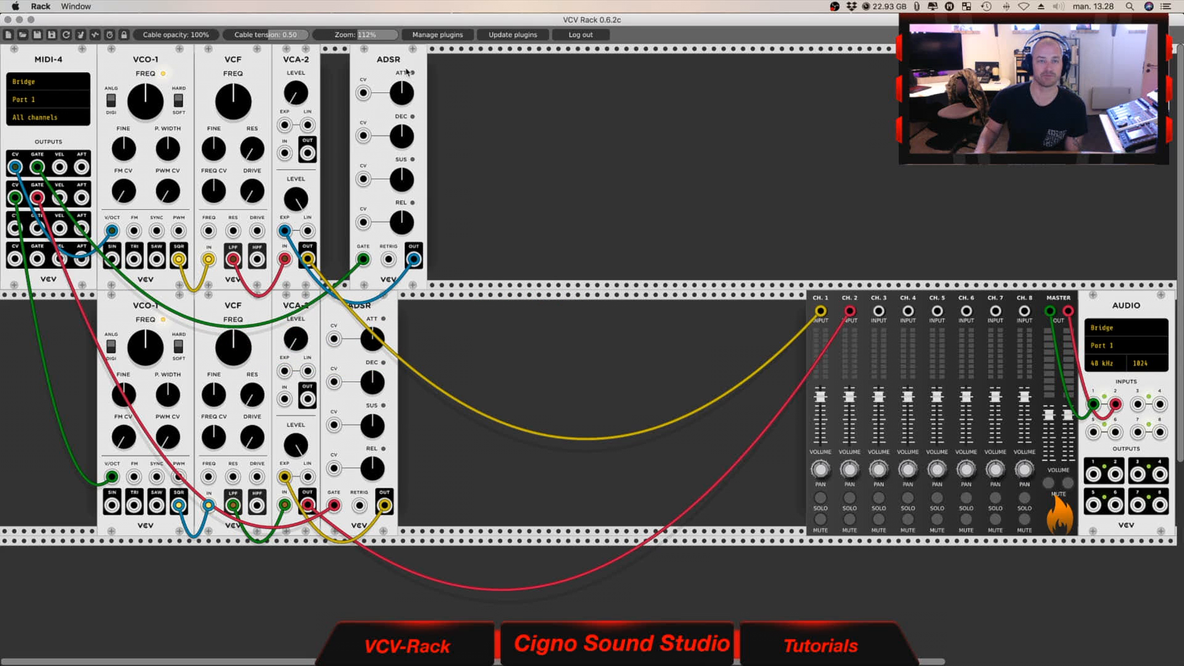
mouse_move(295, 66)
mouse_down()
mouse_move(351, 70)
mouse_move(294, 68)
mouse_up()
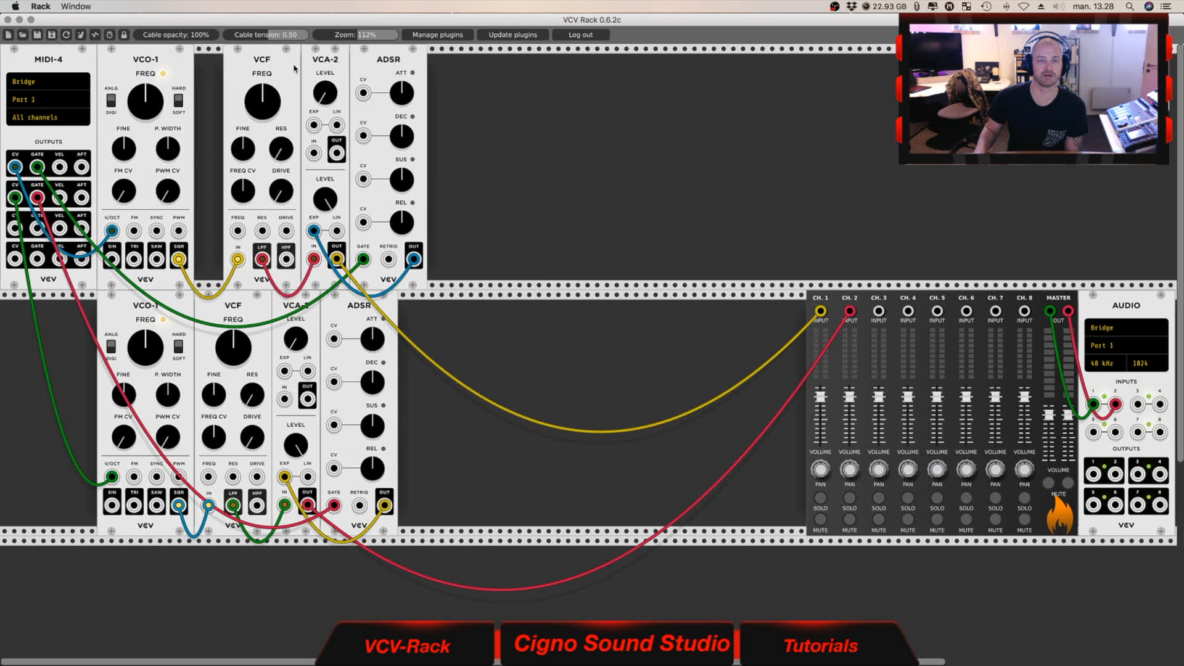
drag(191, 68, 215, 67)
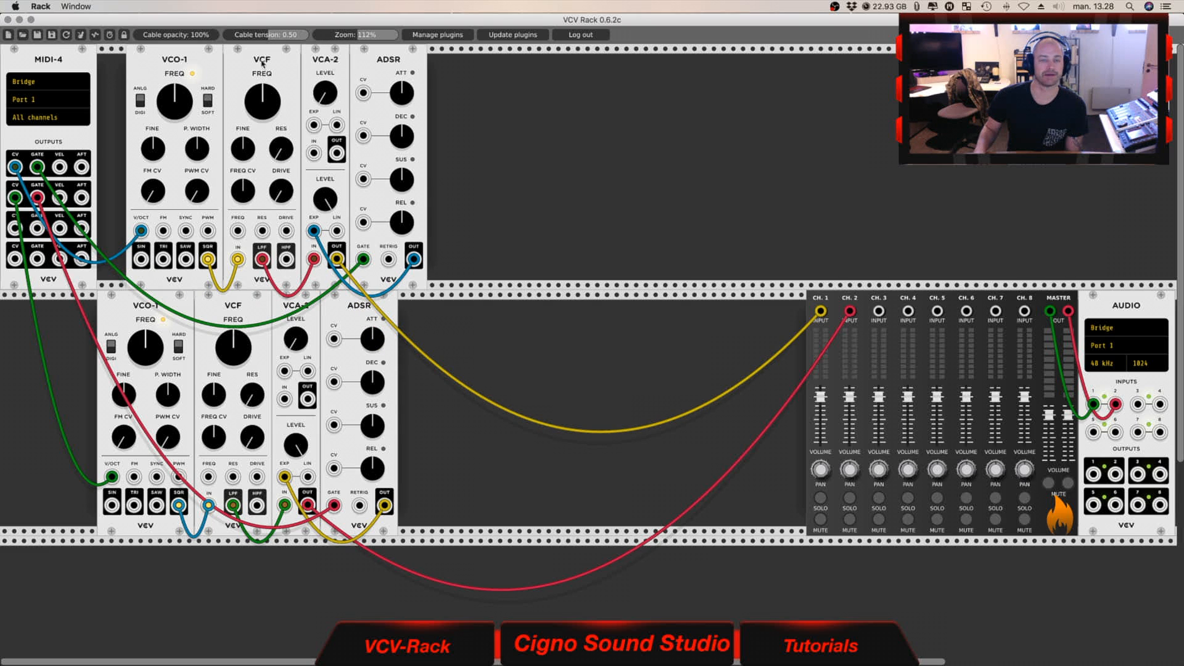
drag(398, 63, 303, 62)
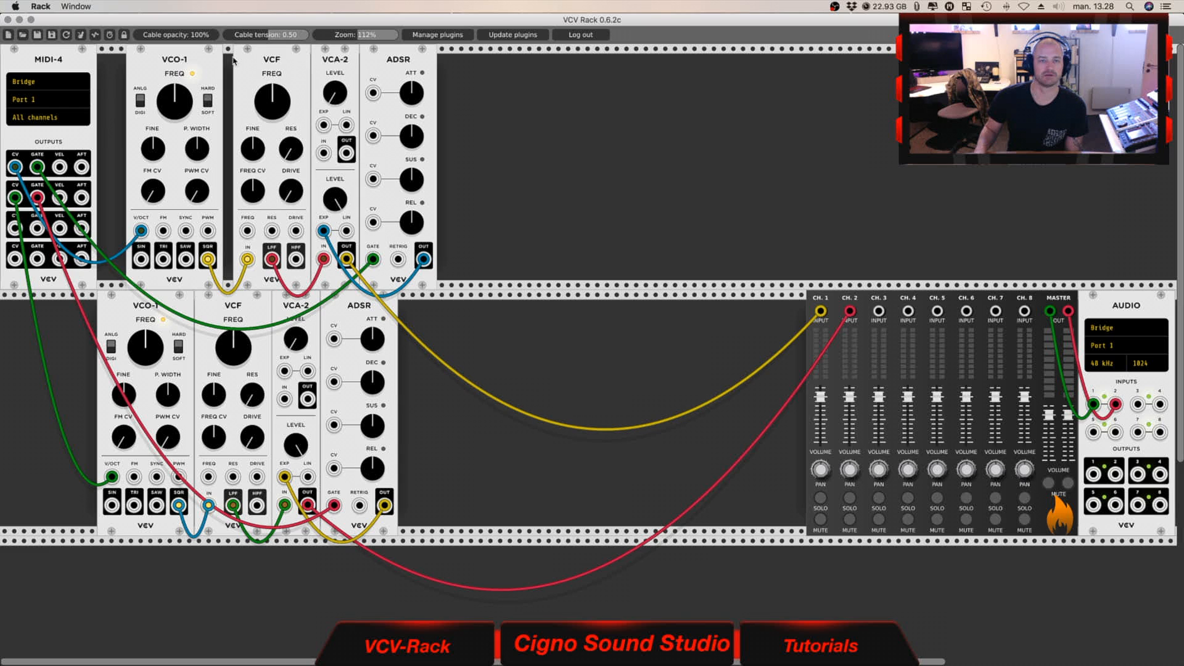
drag(222, 62, 232, 64)
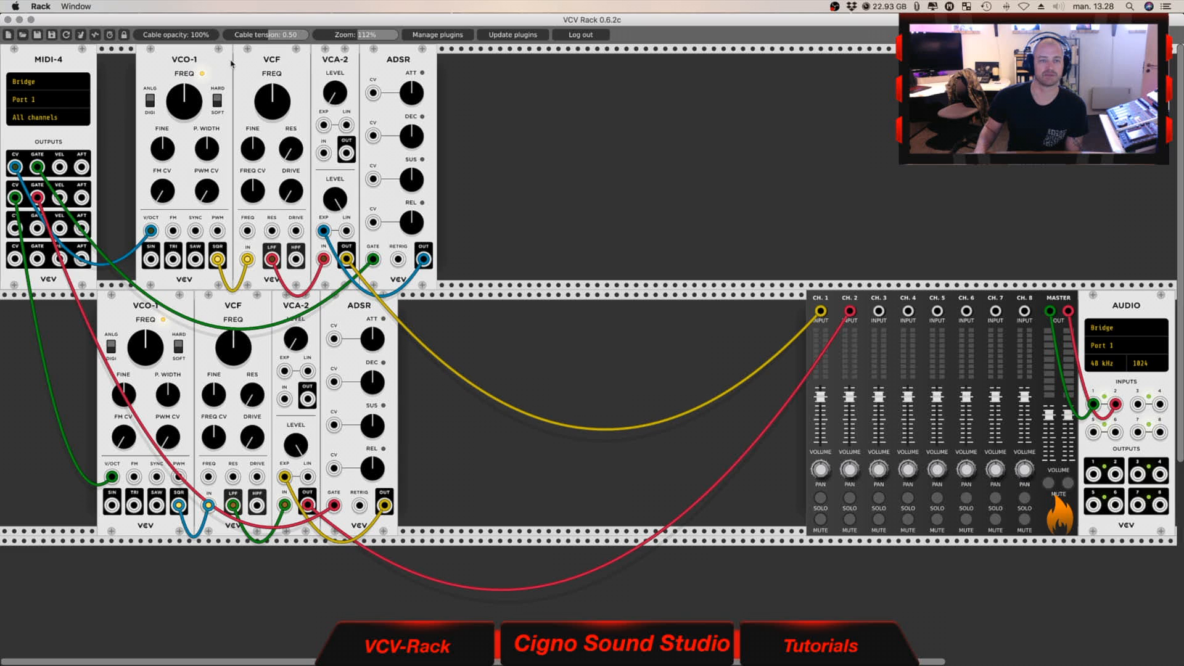
Add the JW-Modules Quantizer in the gap between MIDI-4 and the first VCO-1
right_click(111, 99)
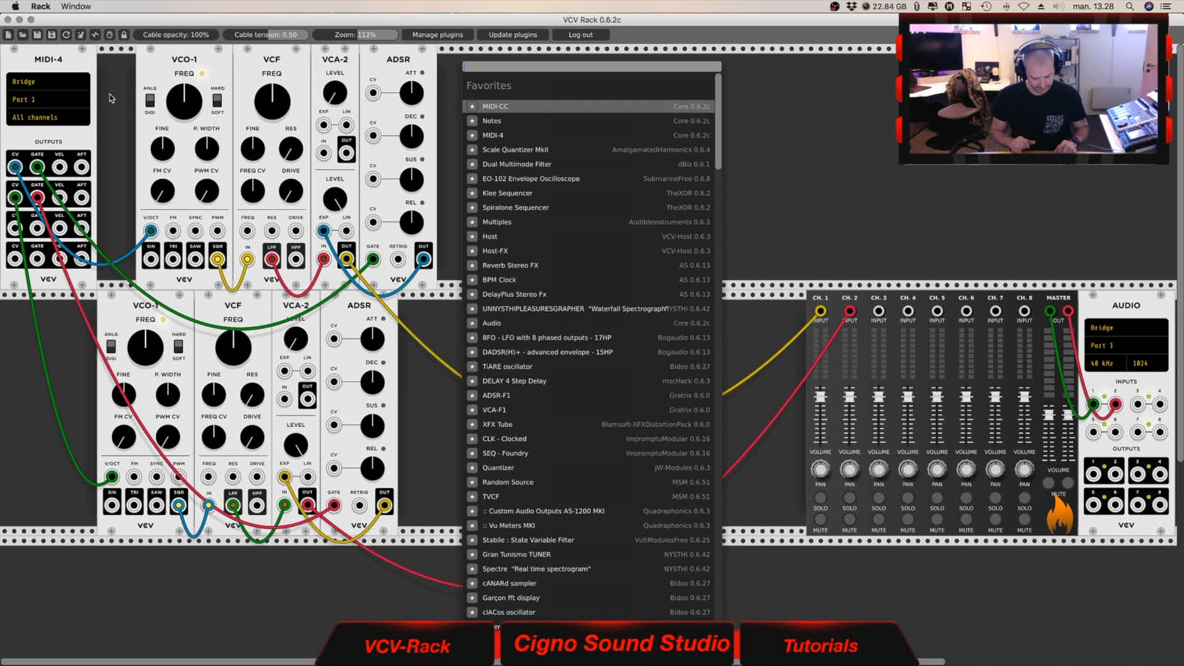
text(qua)
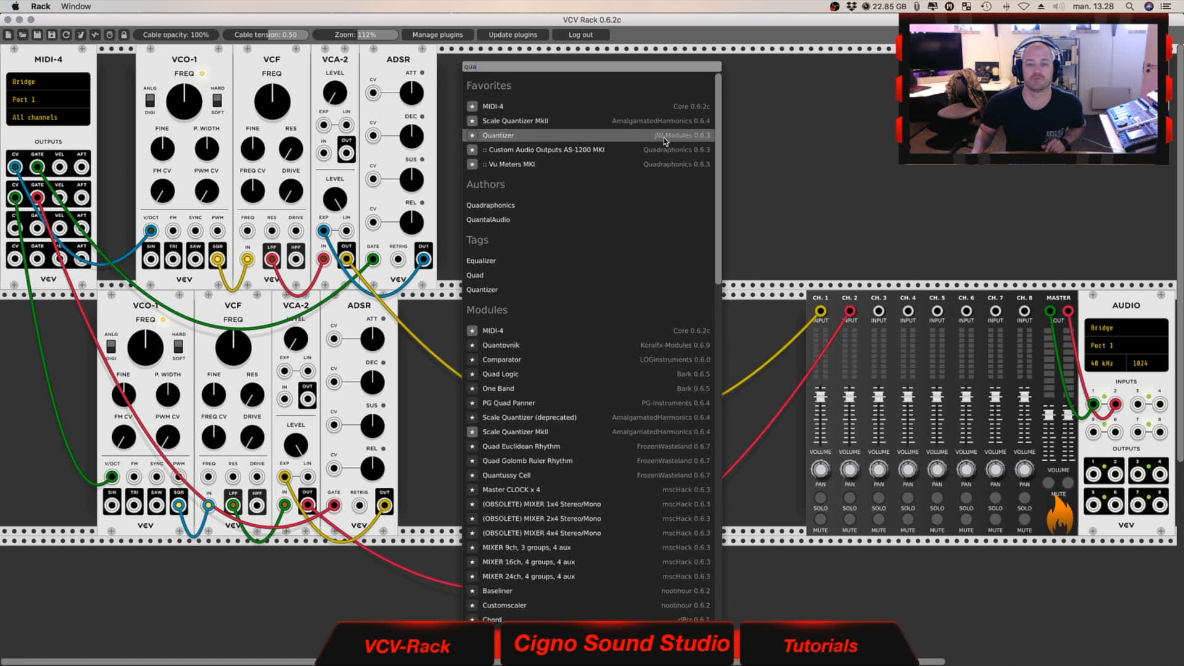
click(664, 138)
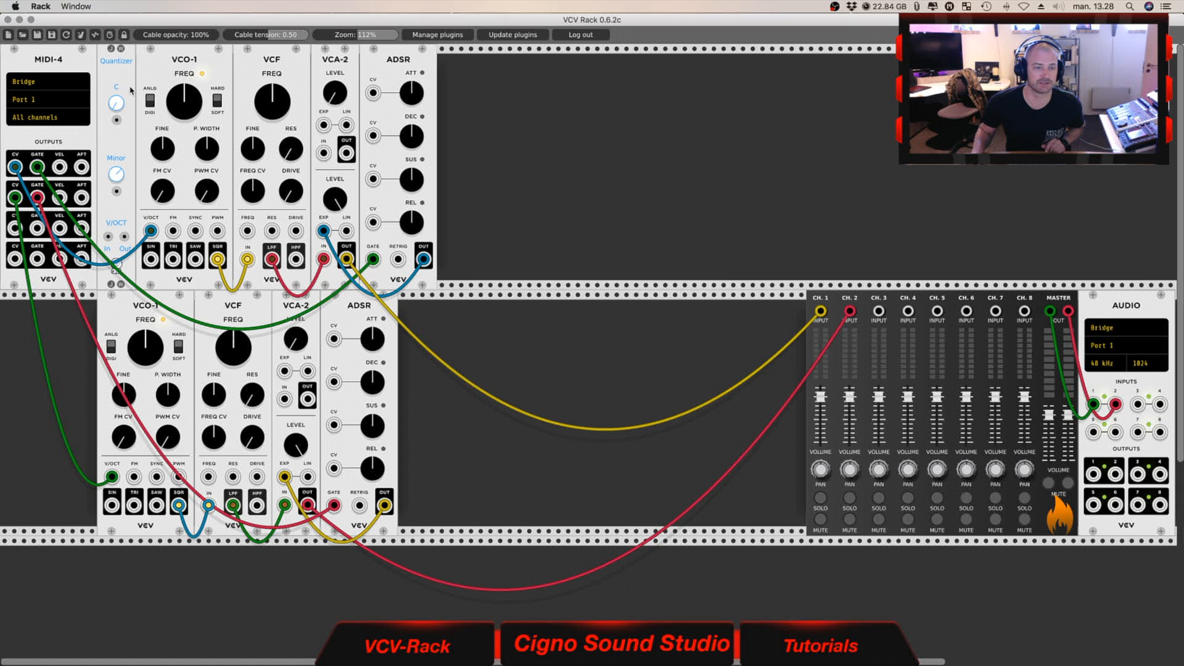
Align the second-row voice modules beneath the first row and duplicate the Quantizer into the gap before the second VCO-1
drag(352, 312, 390, 310)
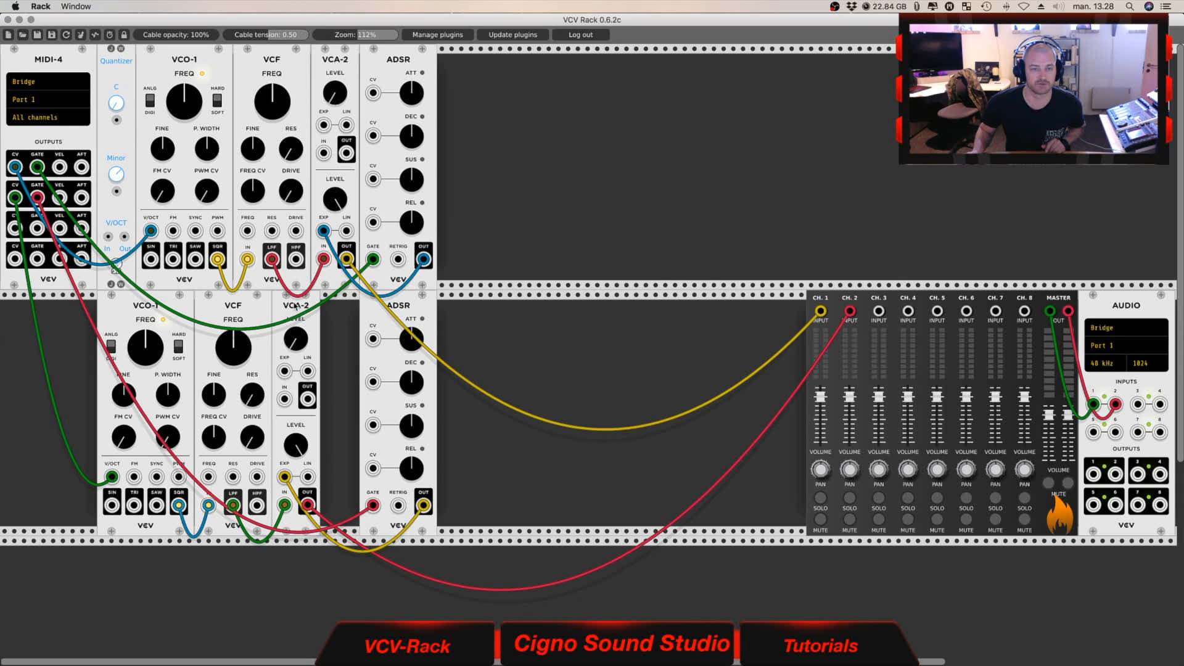
drag(295, 307, 334, 306)
drag(226, 304, 265, 304)
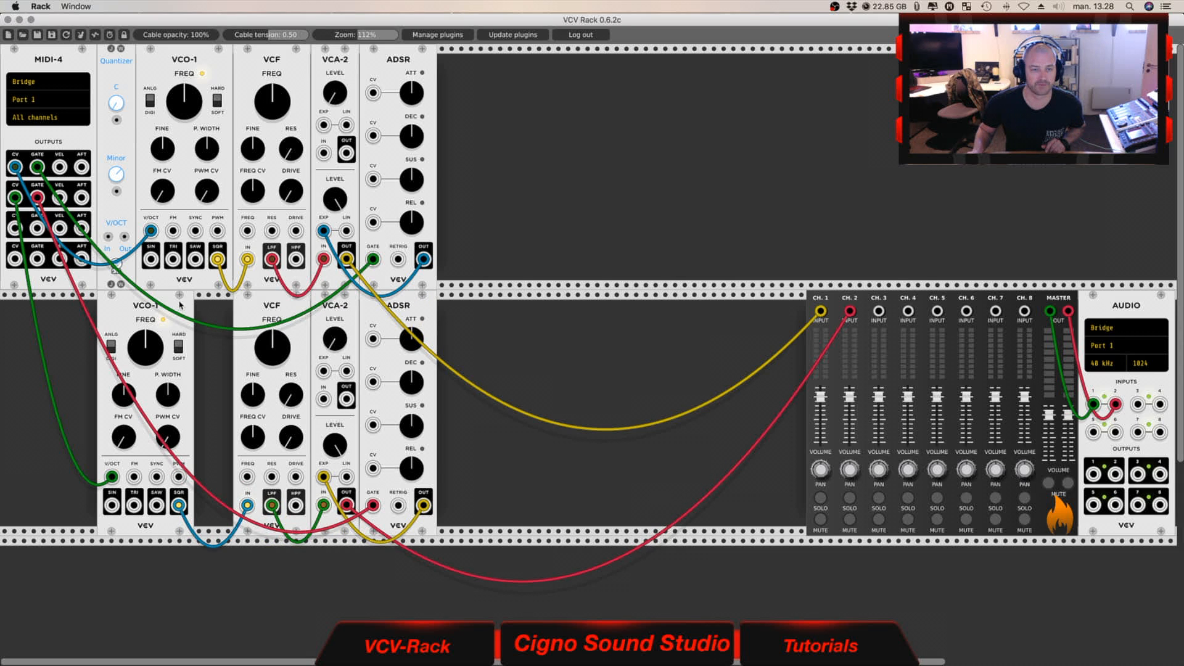
drag(181, 304, 219, 304)
right_click(122, 67)
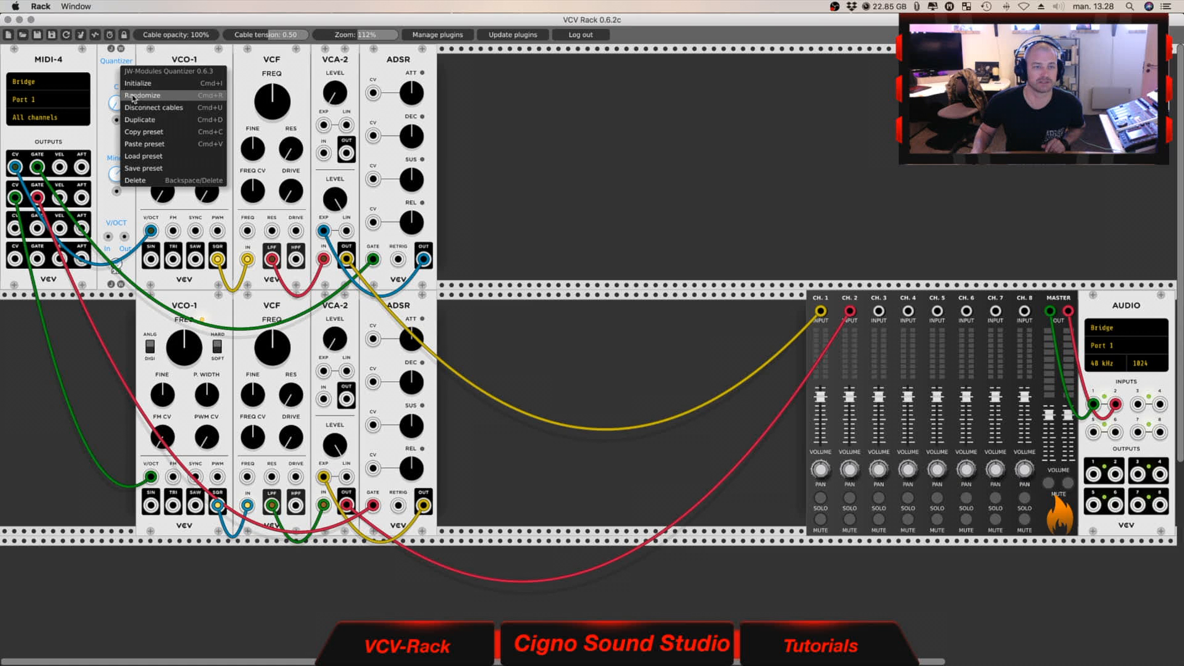
click(139, 119)
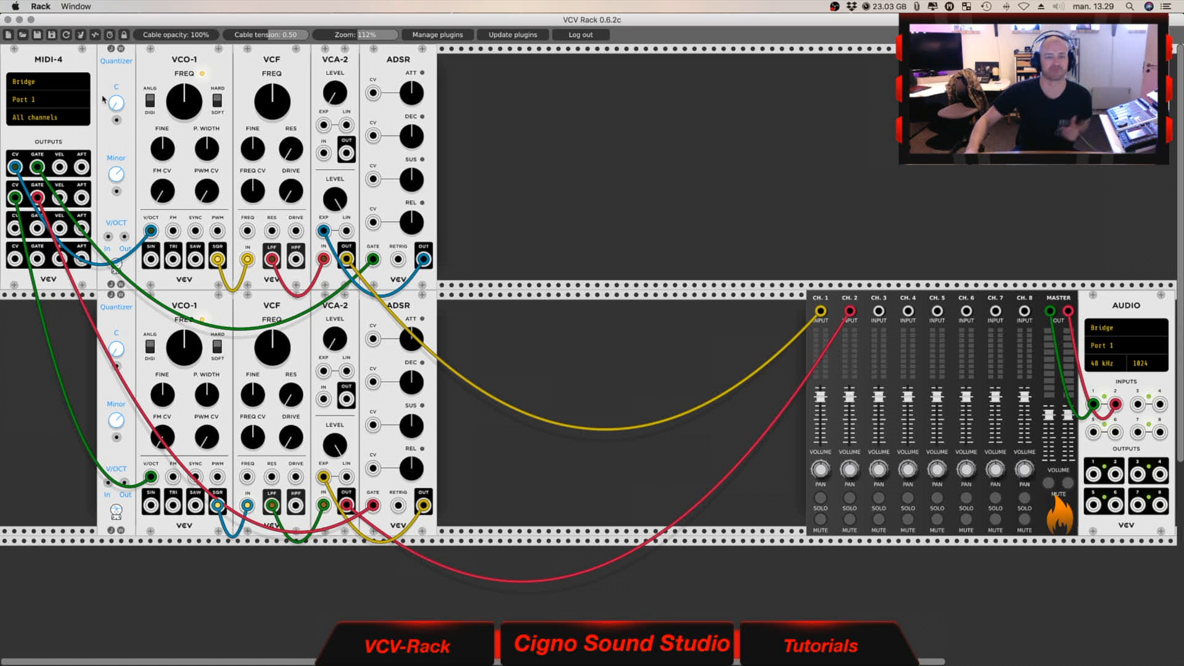
Duplicate the first voice's Quantizer, VCO-1, VCF and VCA-2 for a third voice
right_click(121, 69)
click(142, 122)
right_click(177, 68)
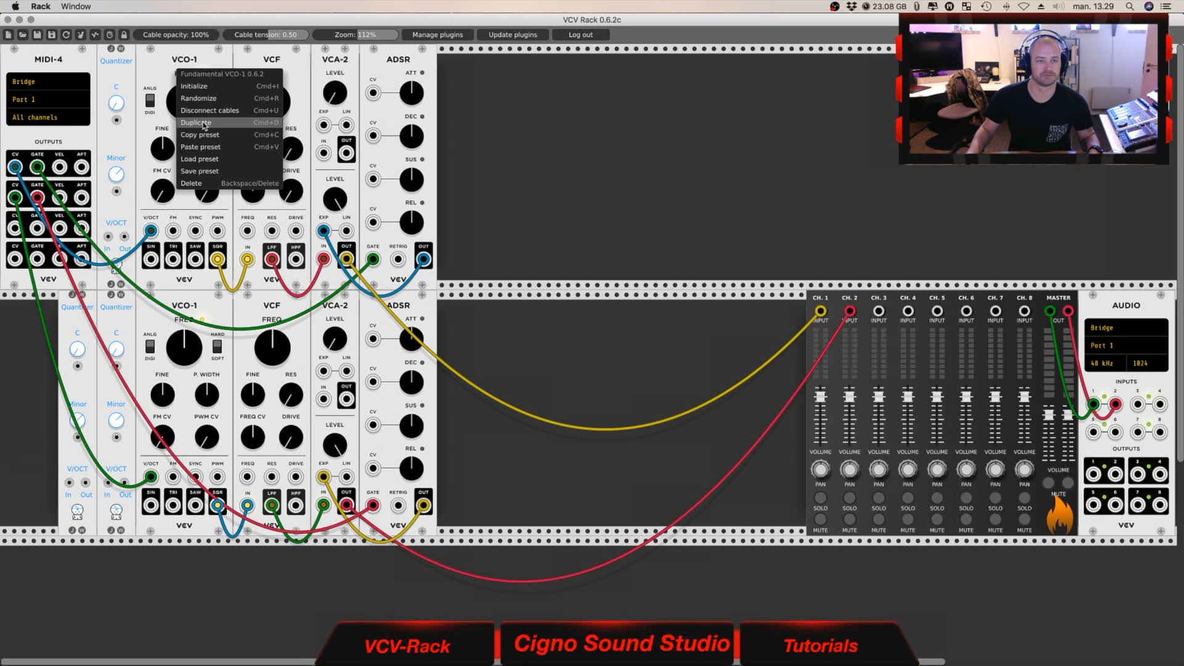
click(197, 122)
right_click(261, 56)
click(281, 111)
right_click(331, 56)
click(353, 112)
Arrange the duplicated Quantizer, VCO-1, VCF and VCA-2 side by side in the first row after the first ADSR
drag(460, 308, 721, 66)
drag(575, 64, 663, 66)
drag(516, 69, 606, 71)
drag(64, 429, 441, 161)
drag(538, 71, 489, 69)
drag(649, 59, 601, 59)
drag(701, 66, 653, 66)
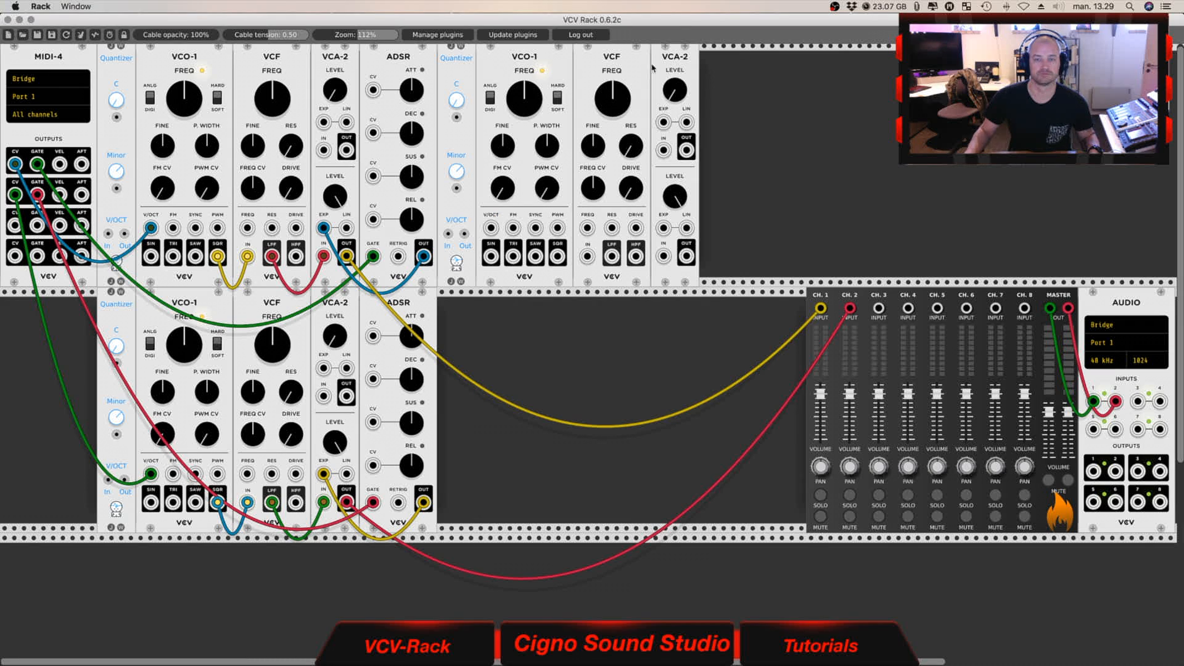
Duplicate the third voice's Quantizer, VCO-1, VCF and VCA-2 for a fourth voice
right_click(467, 76)
click(494, 128)
right_click(507, 60)
click(532, 113)
right_click(595, 58)
click(618, 113)
right_click(672, 56)
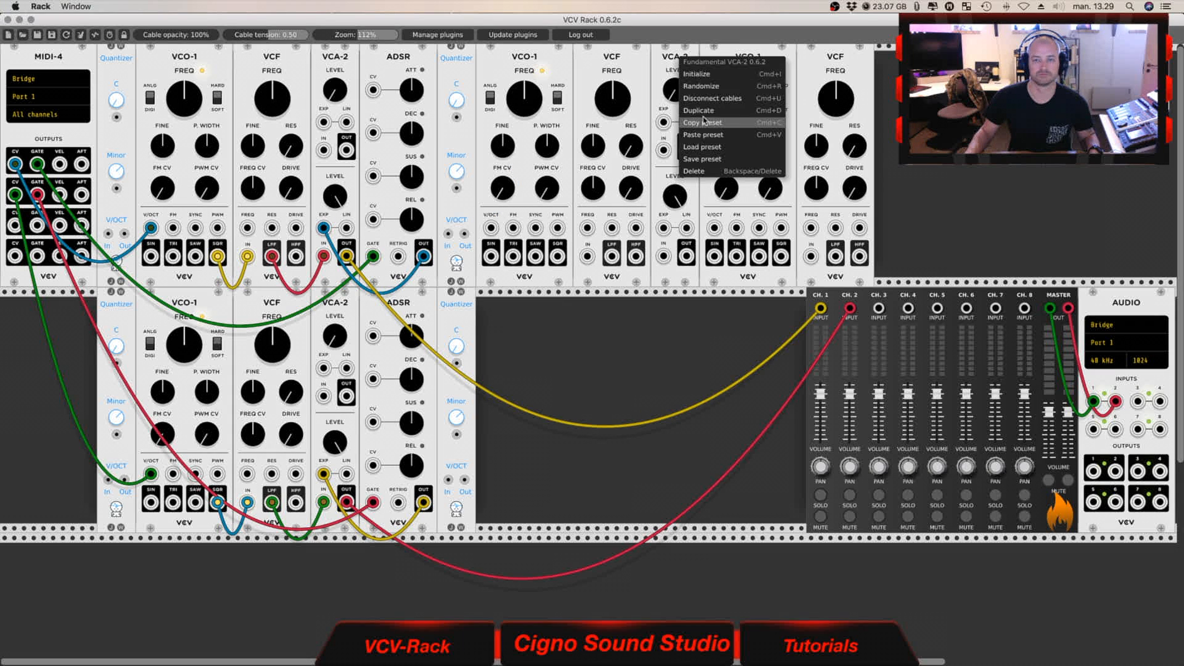
click(713, 116)
Move the fourth voice's VCO-1, VCF and VCA-2 into the second row, directly below the third voice's modules
drag(747, 62, 523, 308)
drag(816, 109, 592, 355)
drag(897, 68, 676, 314)
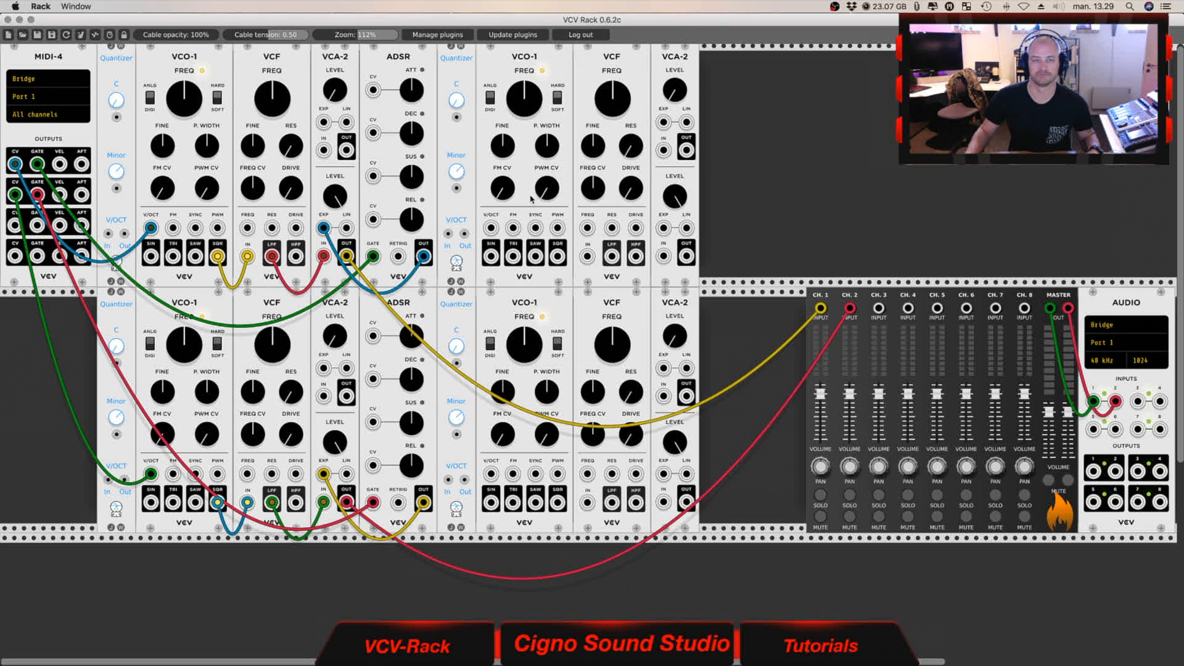
Duplicate the ADSR for the third and fourth voices, placing one after the VCA-2 in each row
right_click(384, 51)
click(429, 110)
drag(702, 74, 703, 320)
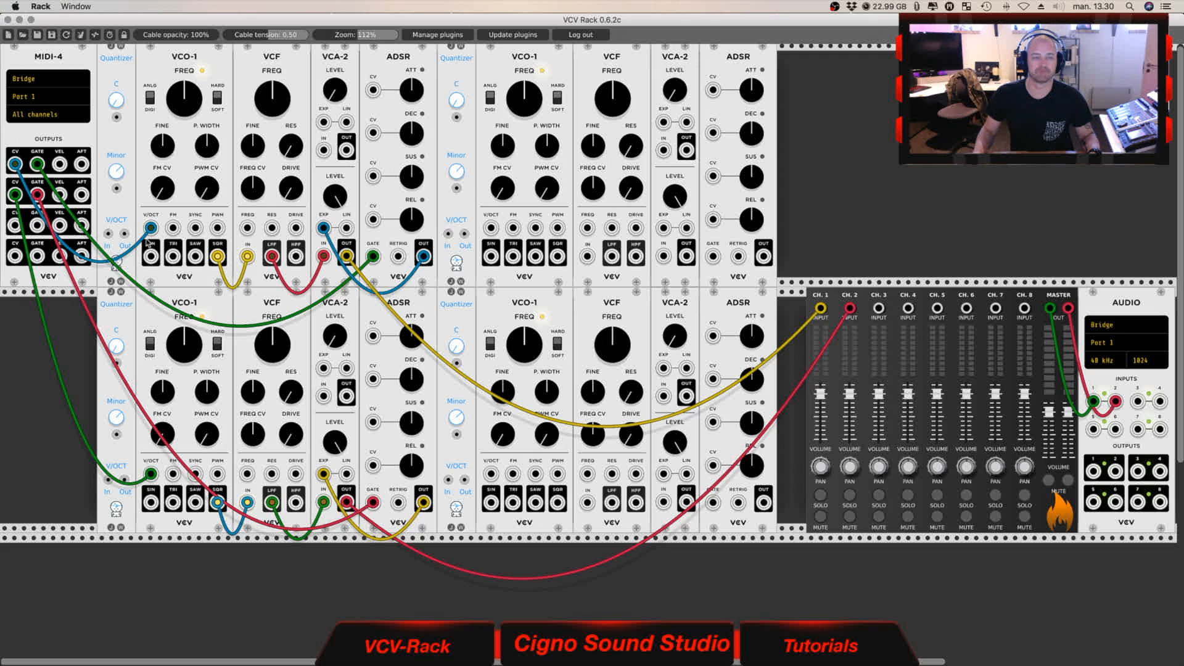
Reroute MIDI-4's first CV into the first Quantizer's V/OCT In and patch its Out to the first VCO-1's V/OCT
drag(151, 228, 108, 234)
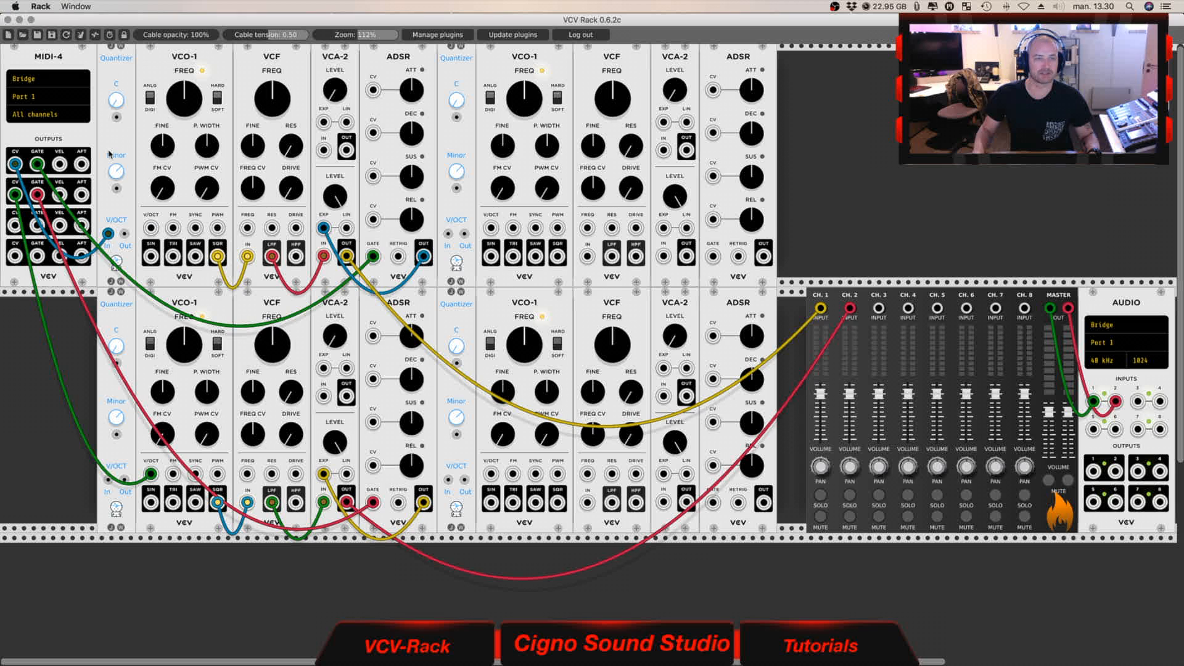
scroll(112, 151, up, 1)
drag(124, 236, 150, 230)
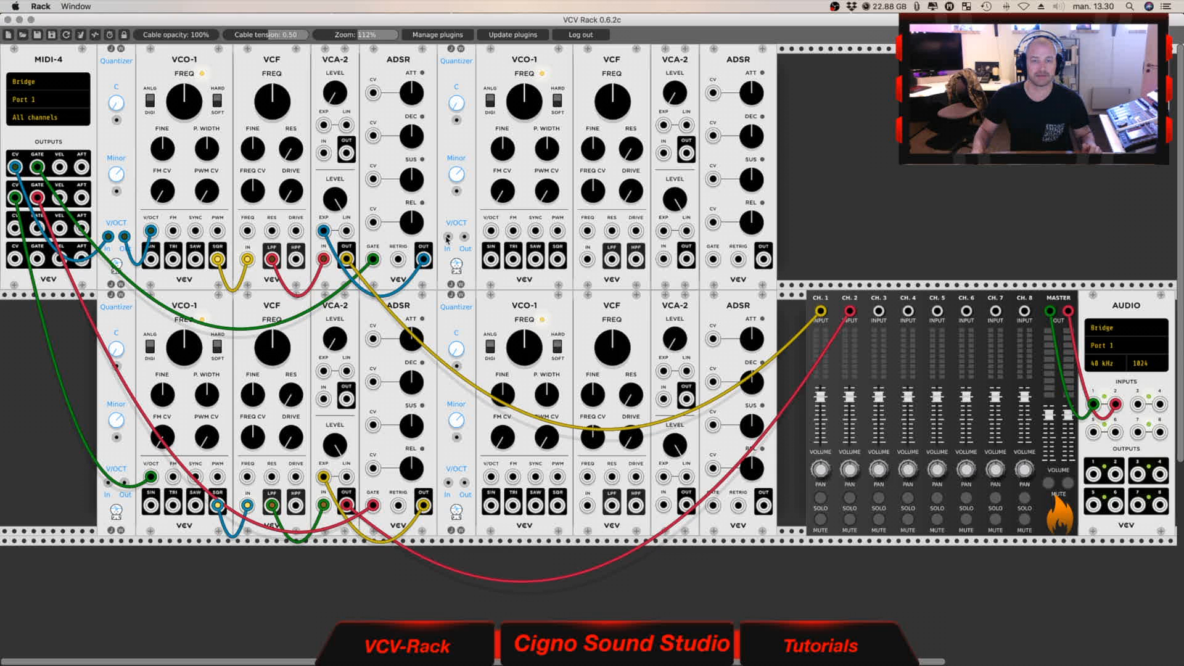
Patch the third voice from MIDI-4's third CV and GATE through Quantizer, VCO-1 SQR, VCF LPF and the ADSR-controlled lower VCA-2 to mixer channel 3
drag(448, 238, 15, 229)
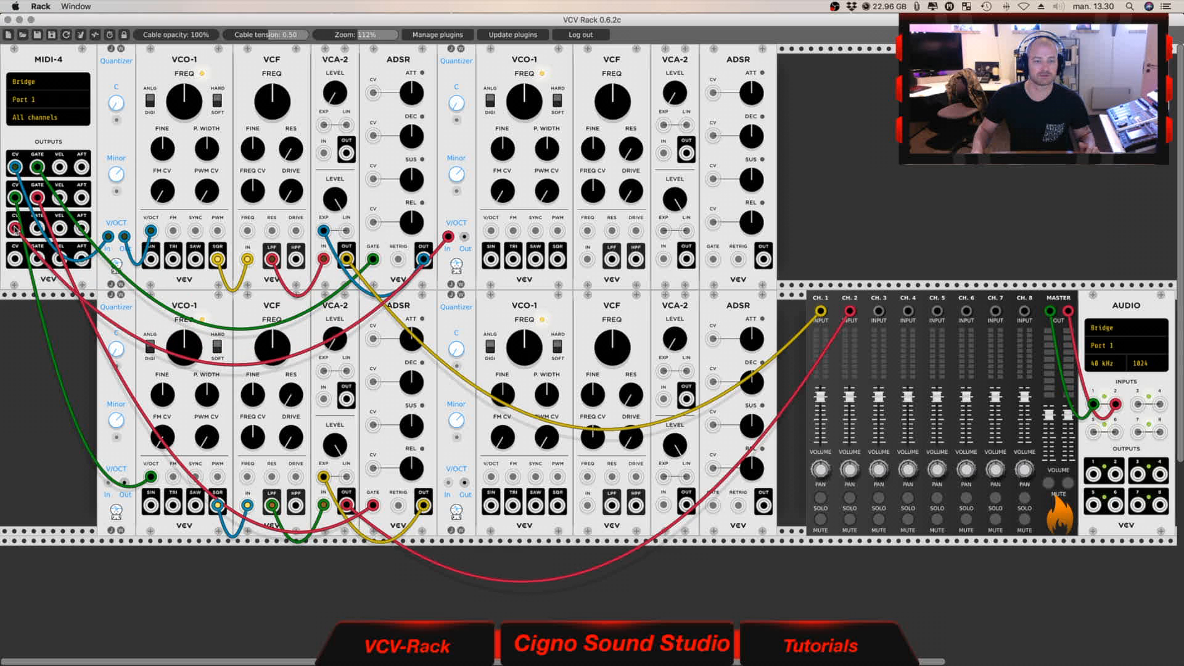
drag(464, 238, 491, 231)
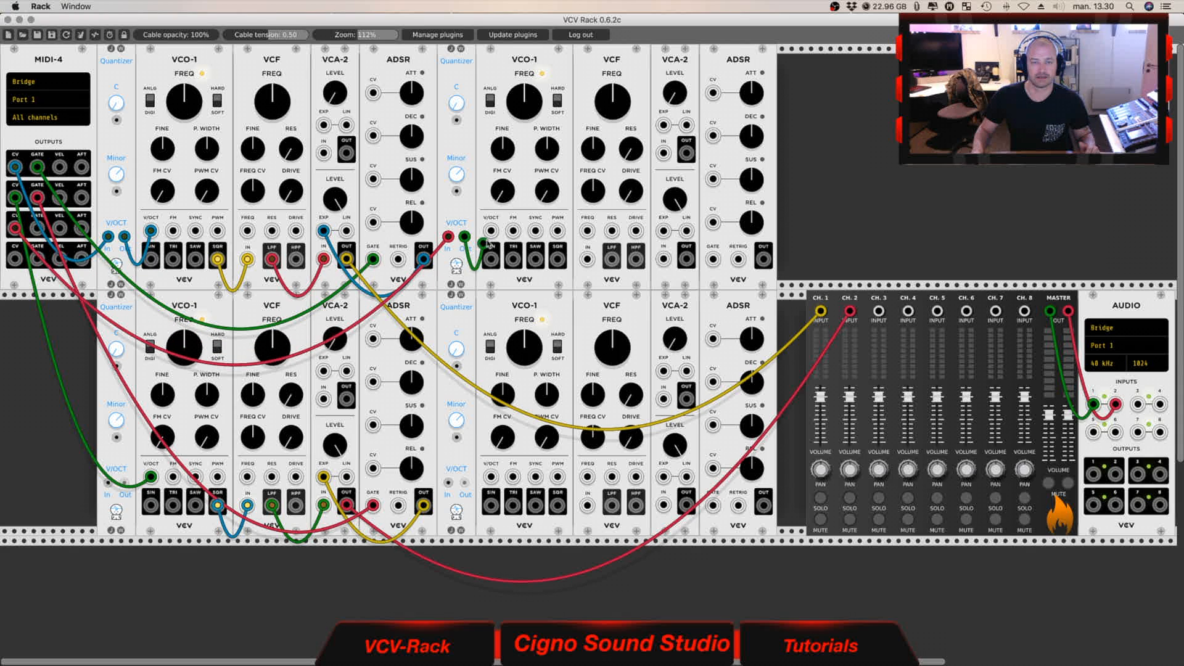
drag(558, 259, 879, 310)
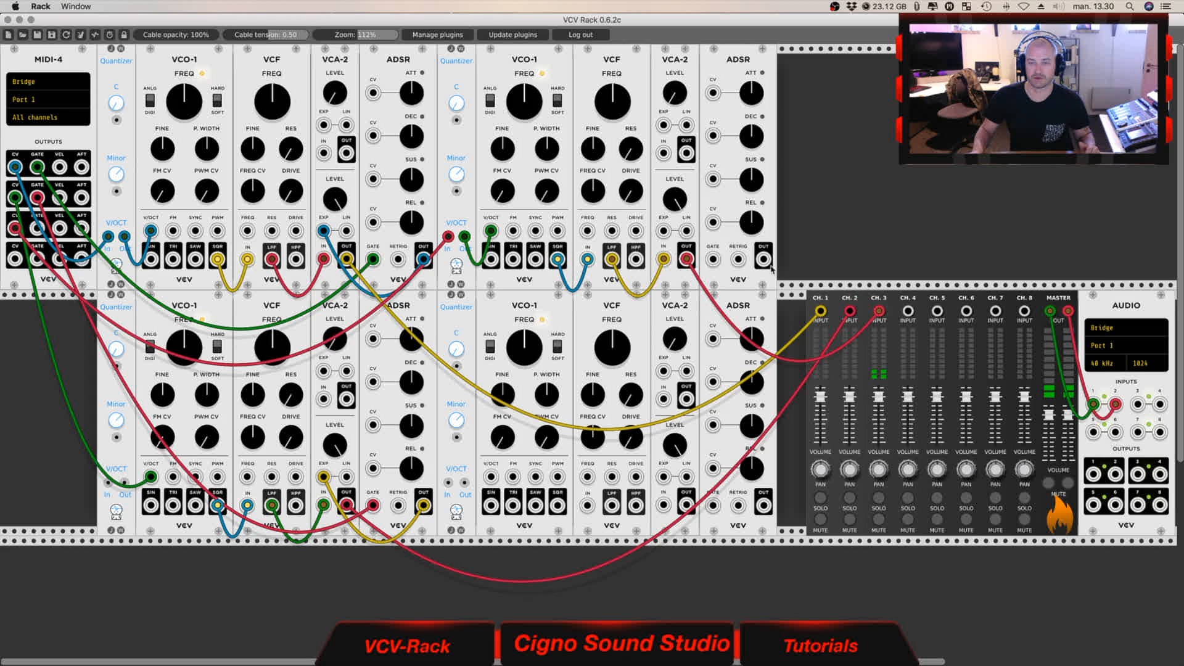
drag(764, 260, 37, 228)
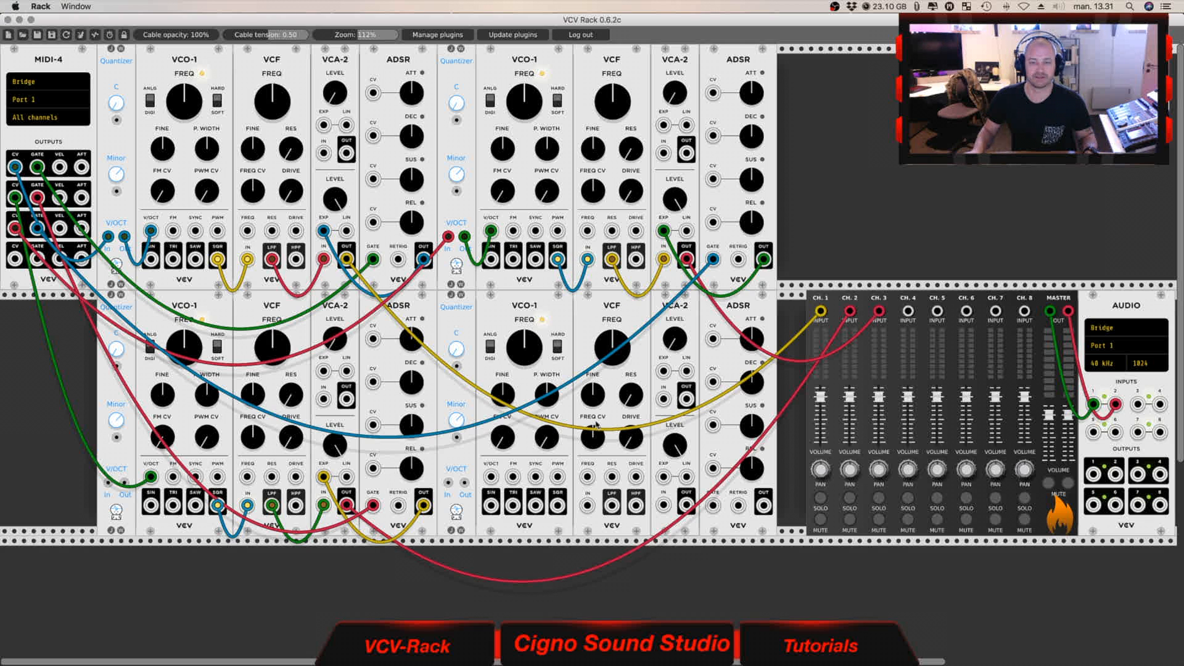
Patch MIDI-4's fourth CV to the fourth voice's Quantizer In and fourth GATE to its ADSR gate, and set the cable opacity to 49%
drag(449, 483, 713, 505)
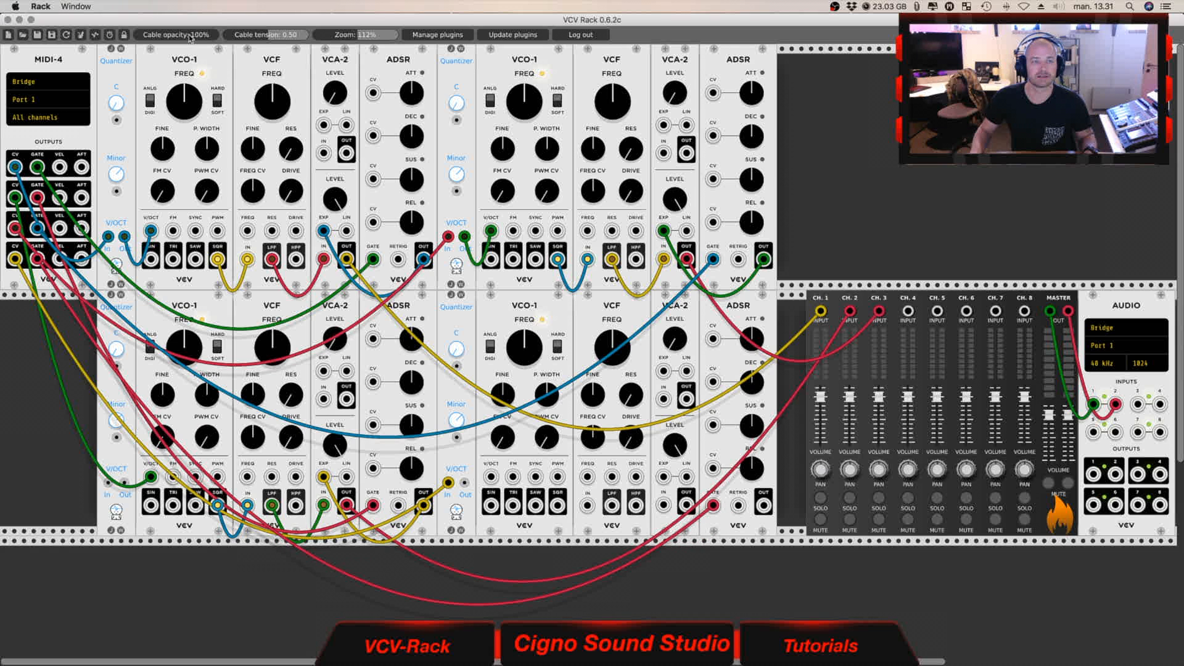
drag(191, 36, 162, 35)
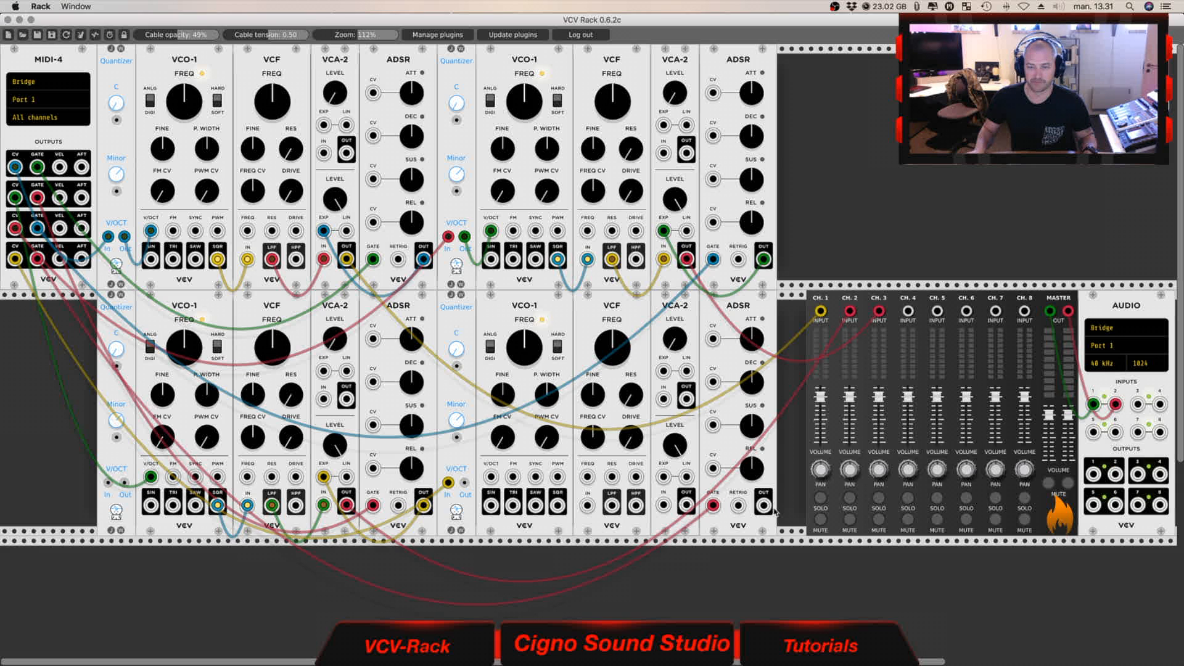
Patch the fourth voice's ADSR OUT to EXP, LPF to VCA-2 IN, SQR to VCF IN, Quantizer Out to V/OCT, and VCA-2 OUT to mixer channel 4
drag(764, 506, 663, 476)
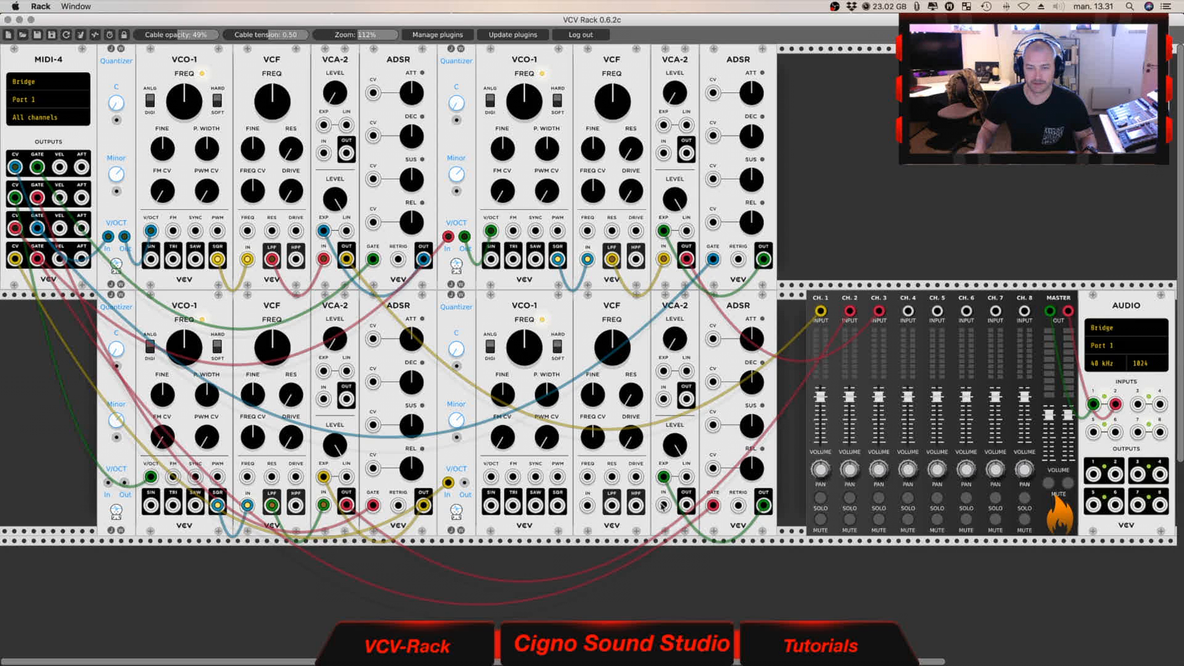
drag(663, 506, 557, 507)
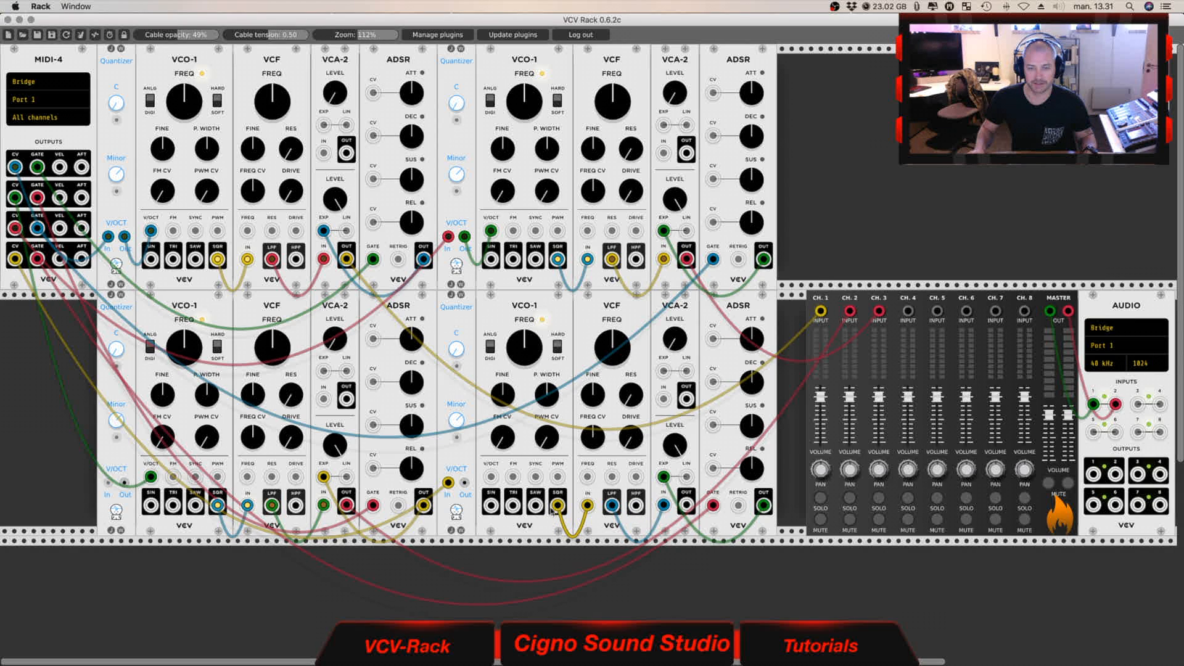
drag(464, 482, 490, 476)
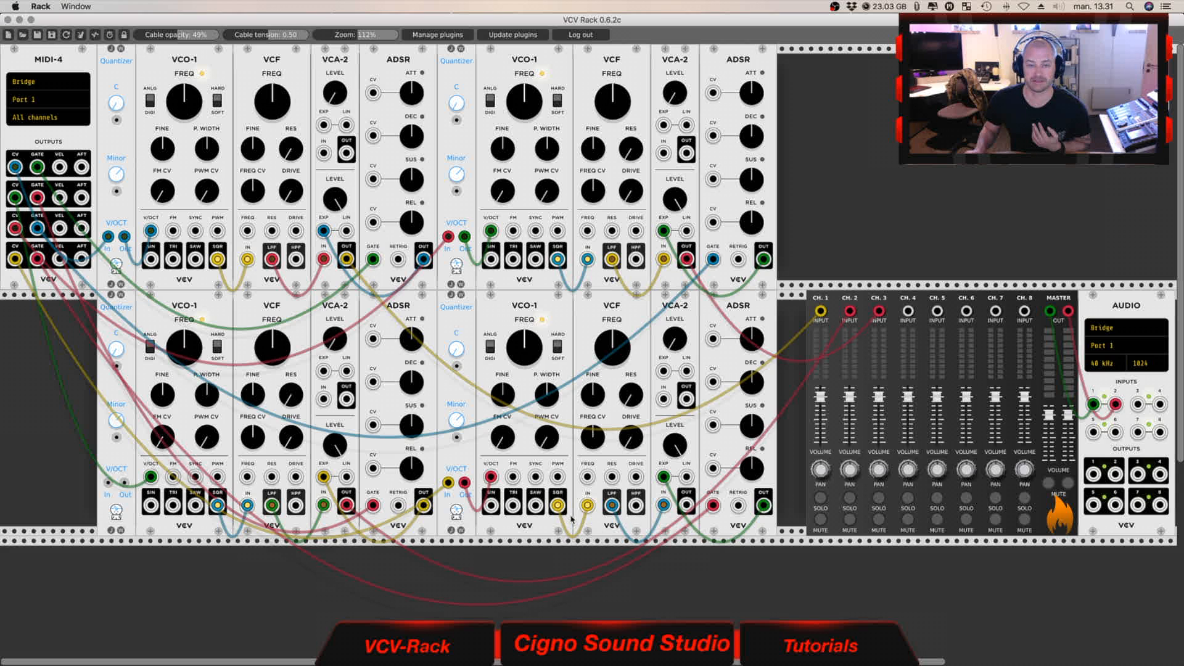
drag(686, 506, 689, 515)
drag(900, 378, 908, 311)
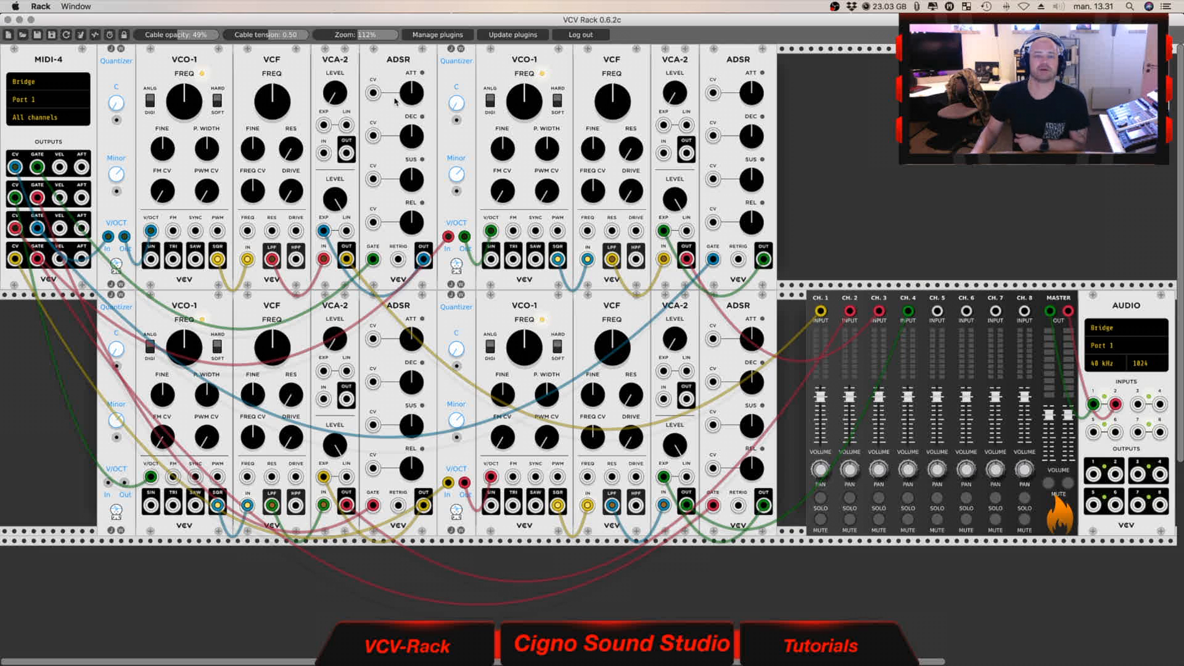
Raise the attack and release times on the ADSR modules of all four voices
drag(412, 96, 412, 73)
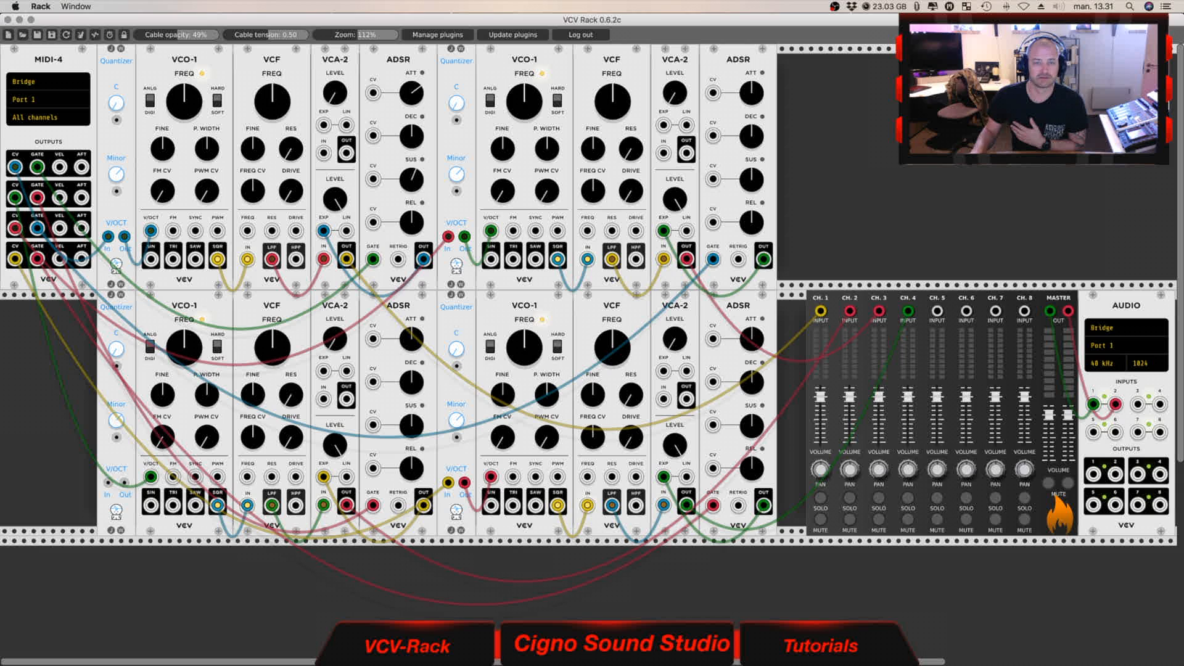
drag(411, 224, 411, 197)
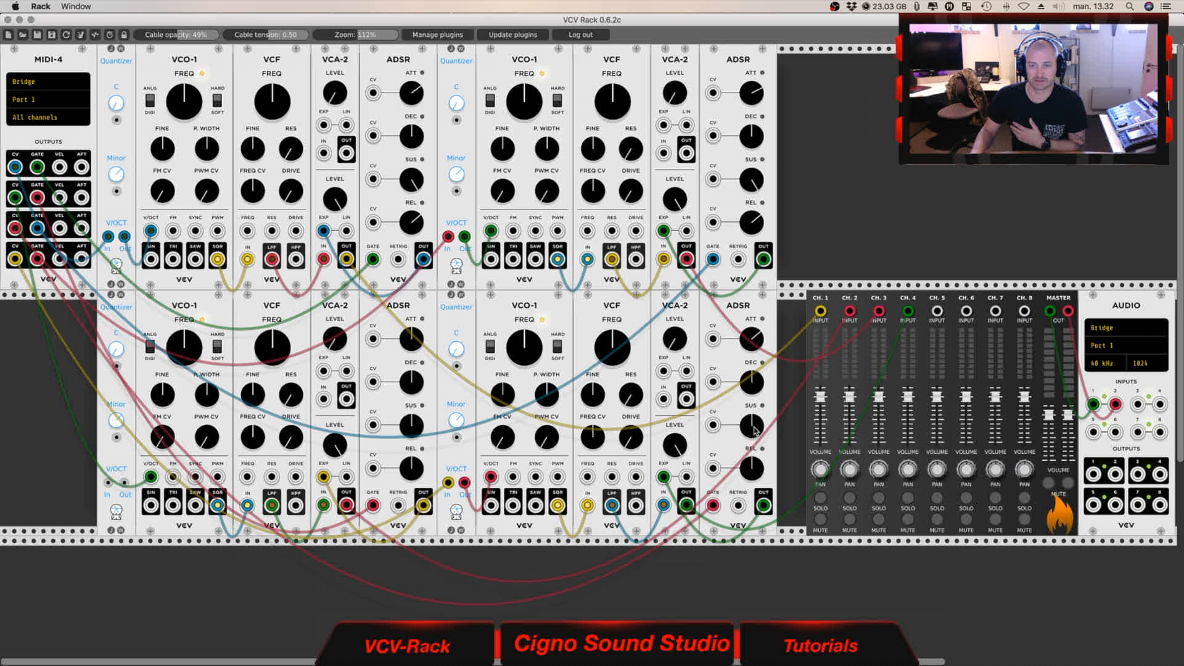
drag(753, 479, 753, 431)
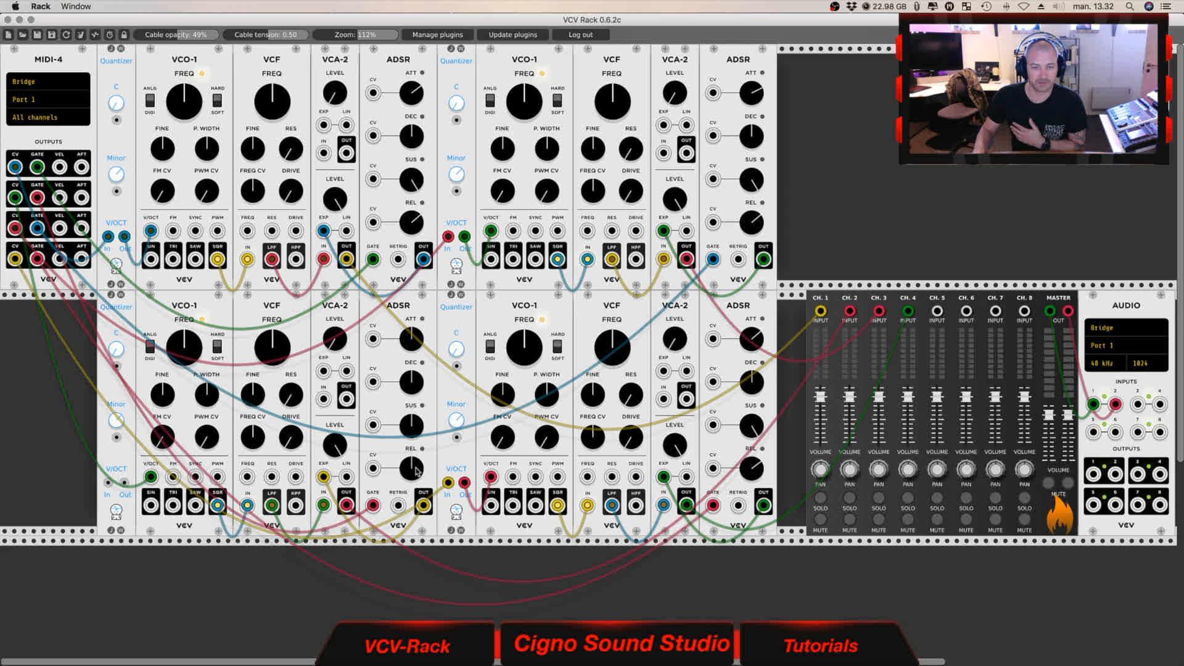
drag(418, 471, 418, 481)
drag(404, 420, 405, 321)
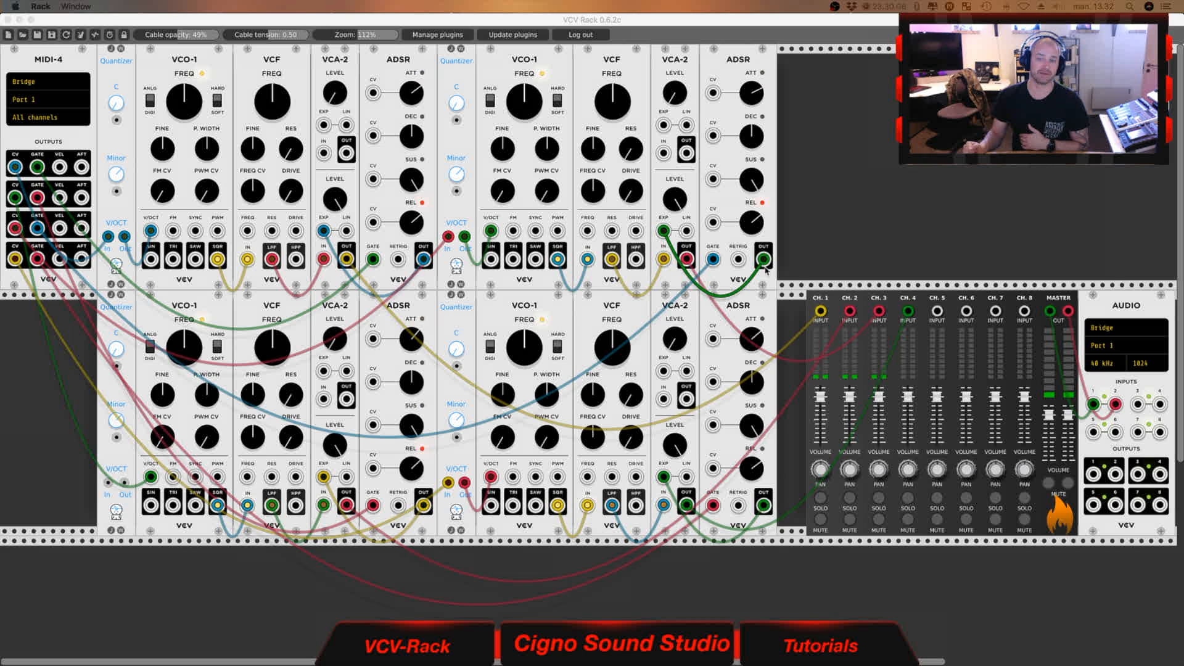
Add an XFX Reverb module to the empty space in the upper row above the mixer
right_click(833, 122)
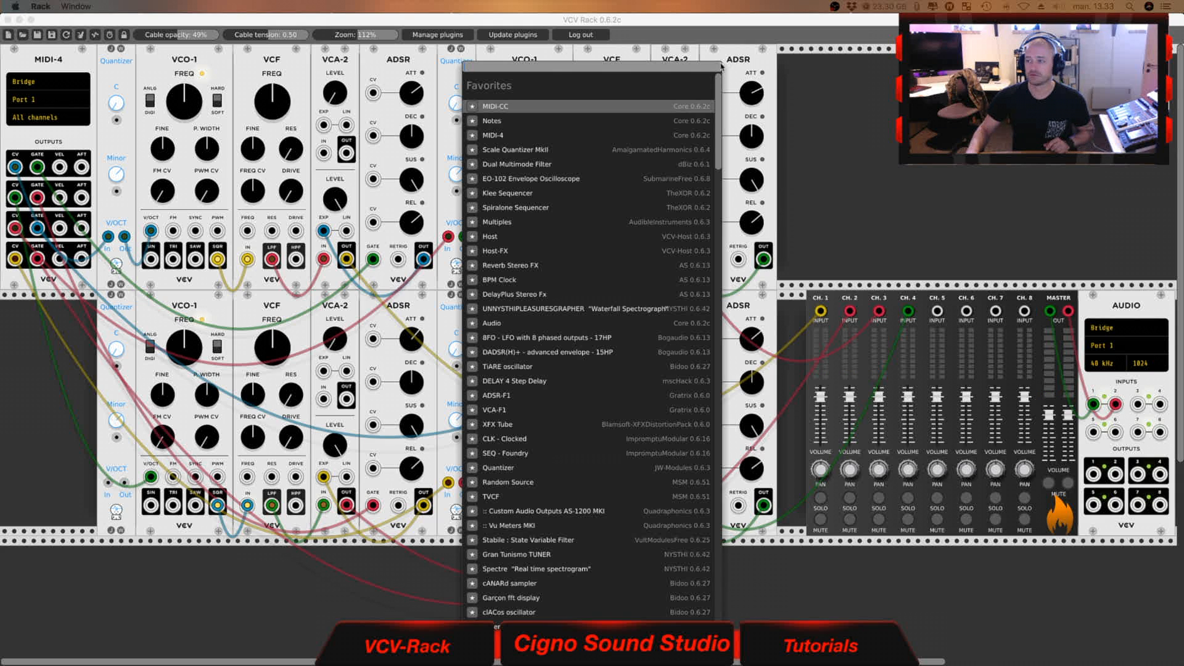
text(verb)
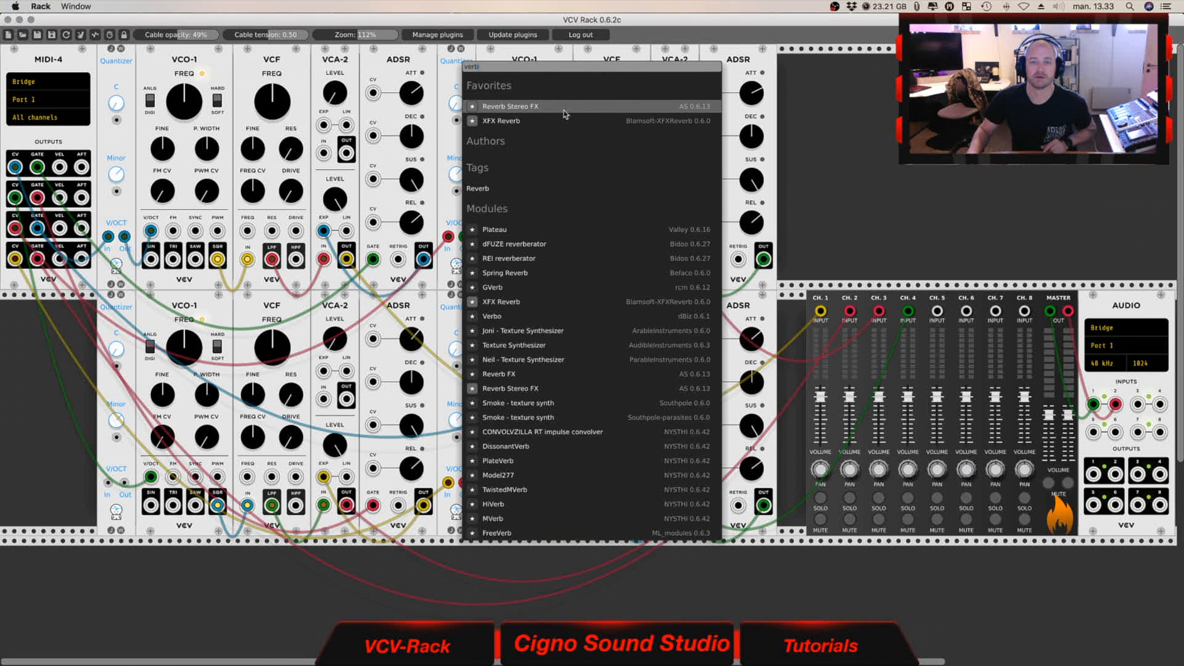
click(494, 122)
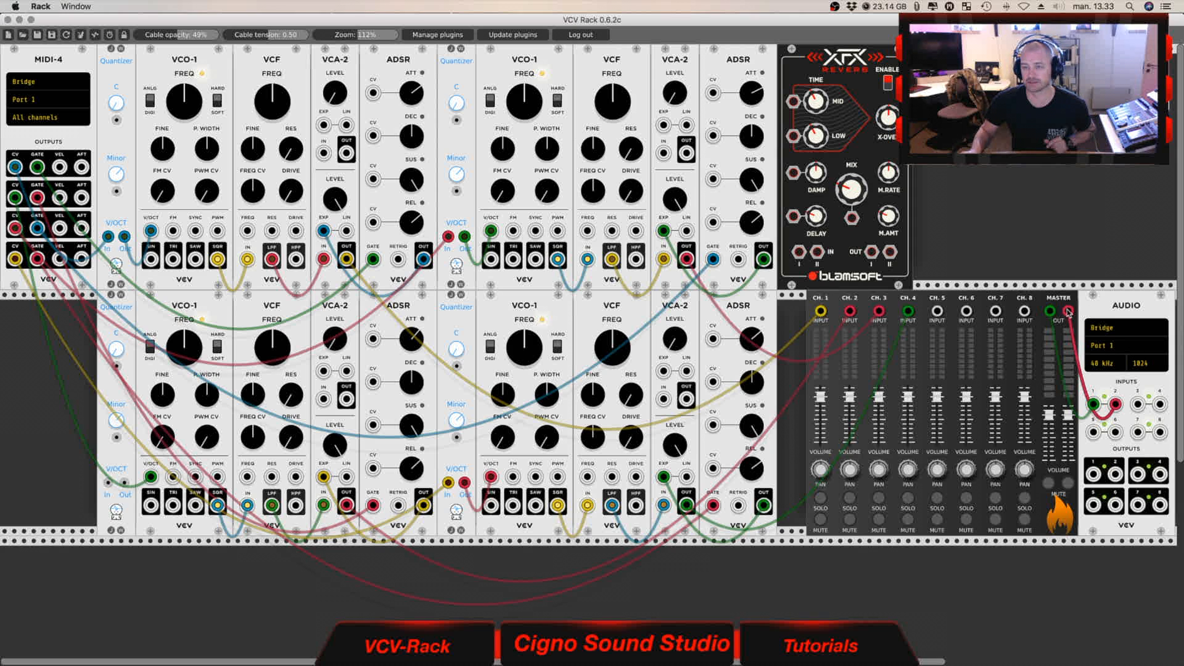
Insert the reverb between mixer and Audio: its OUT I and II feed the two Audio inputs, the mixer's master outputs feed IN I and II
drag(1071, 320, 890, 253)
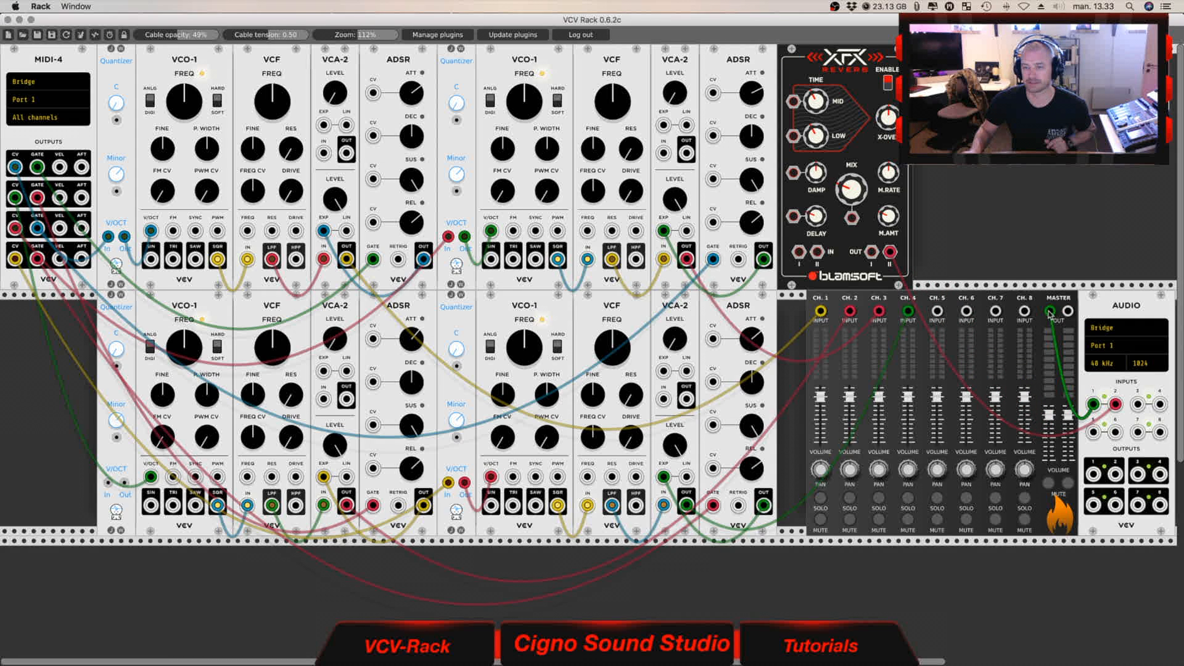
drag(1051, 312, 871, 252)
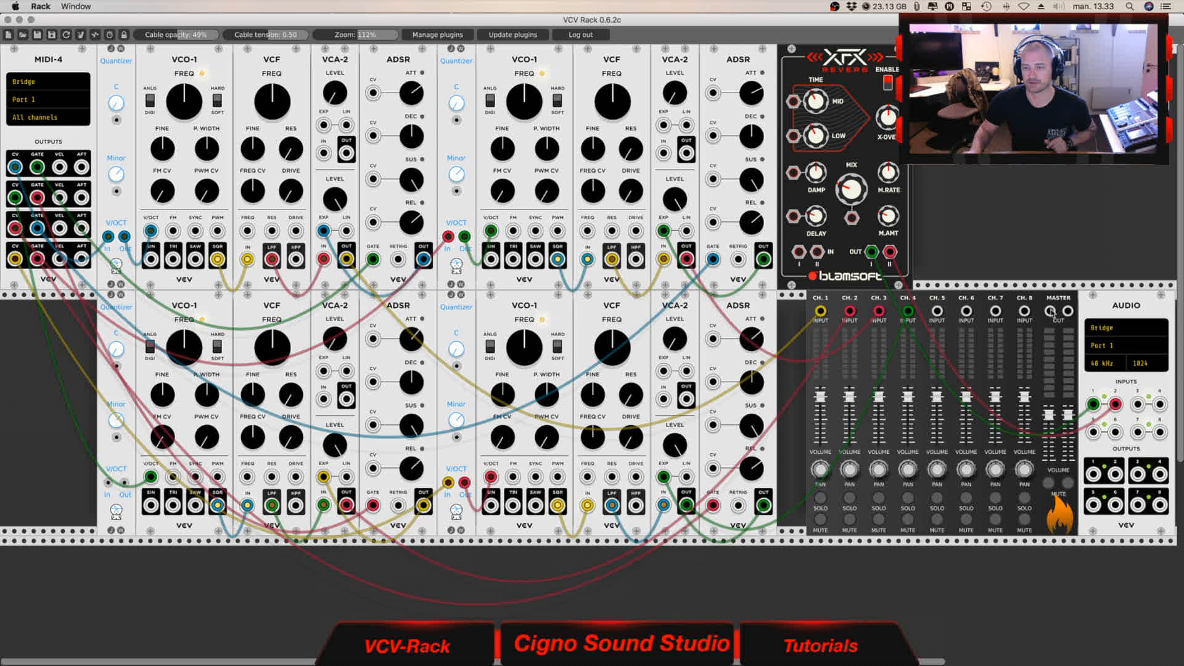
drag(1050, 312, 799, 252)
drag(1068, 311, 817, 251)
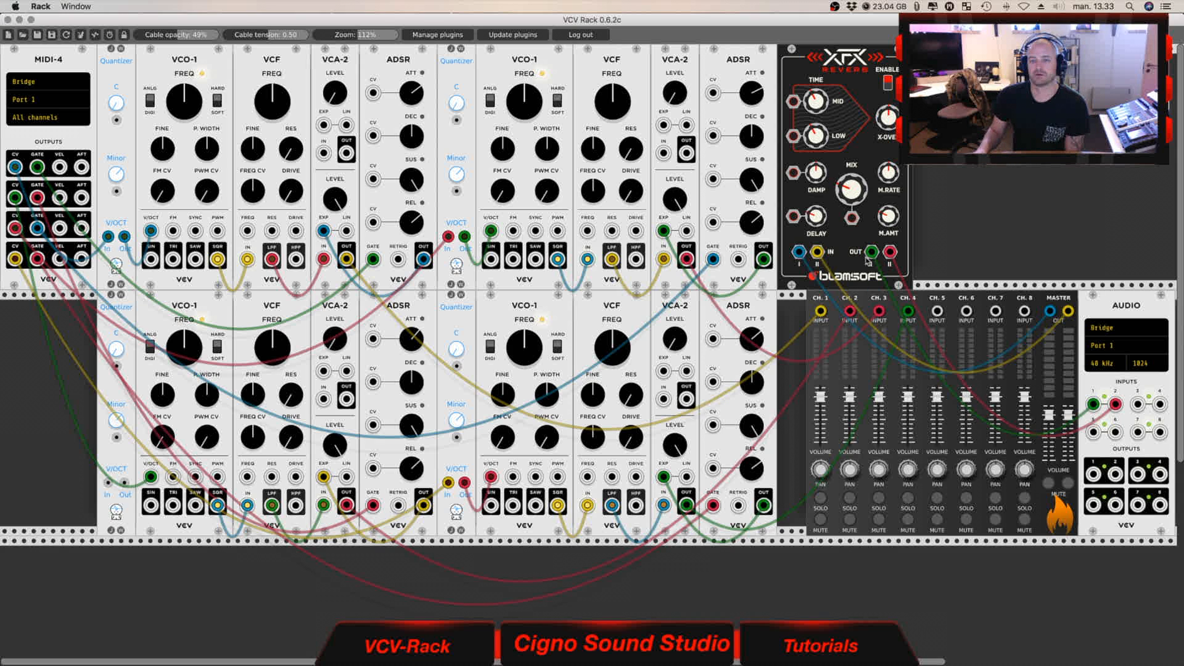
Set the reverb's MIX to its midpoint and increase its MID and LOW times
drag(852, 189, 851, 179)
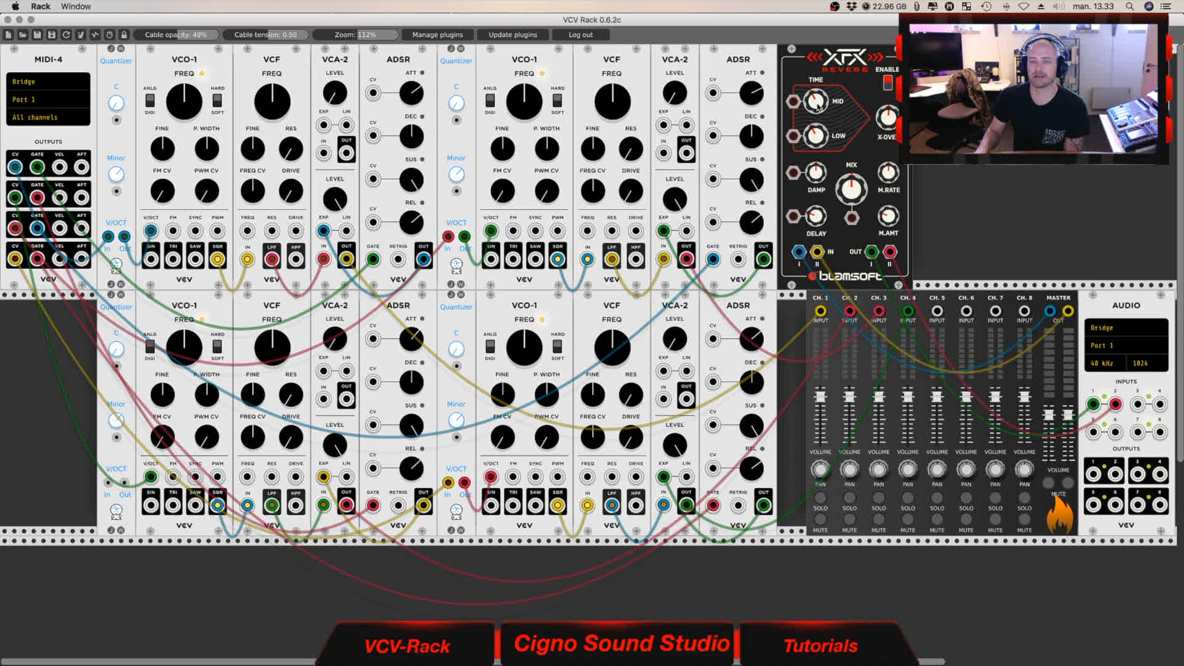
drag(816, 103, 816, 90)
drag(815, 139, 815, 114)
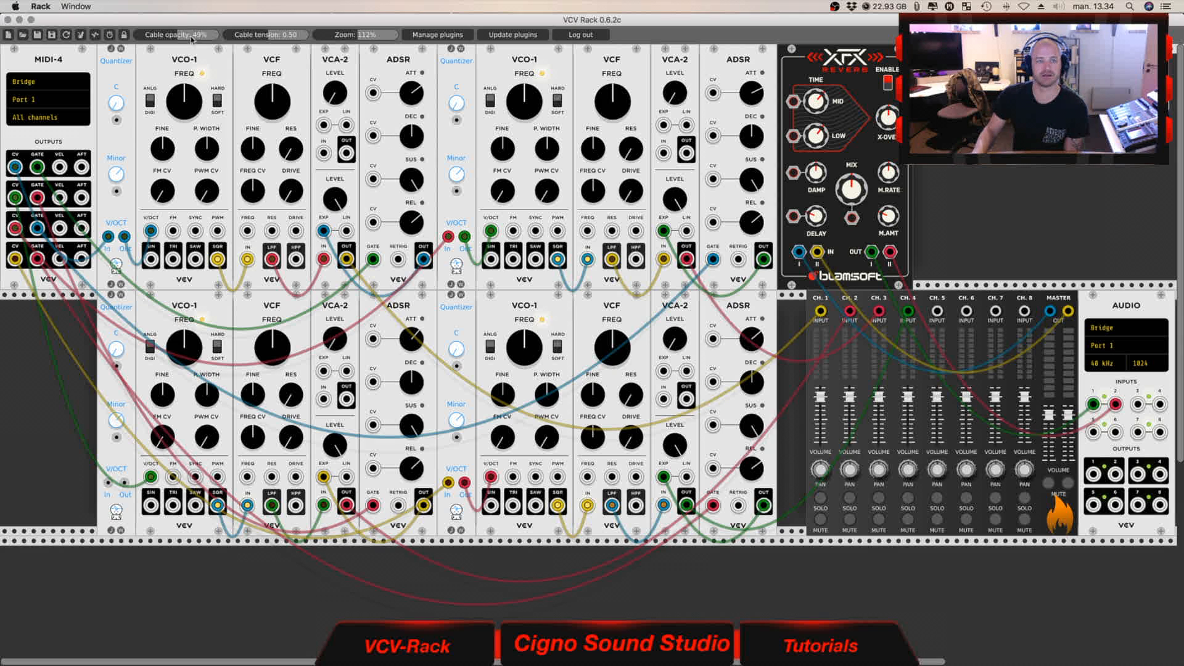
Add an LFO-1 module directly beside the XFX Reverb
drag(350, 38, 349, 38)
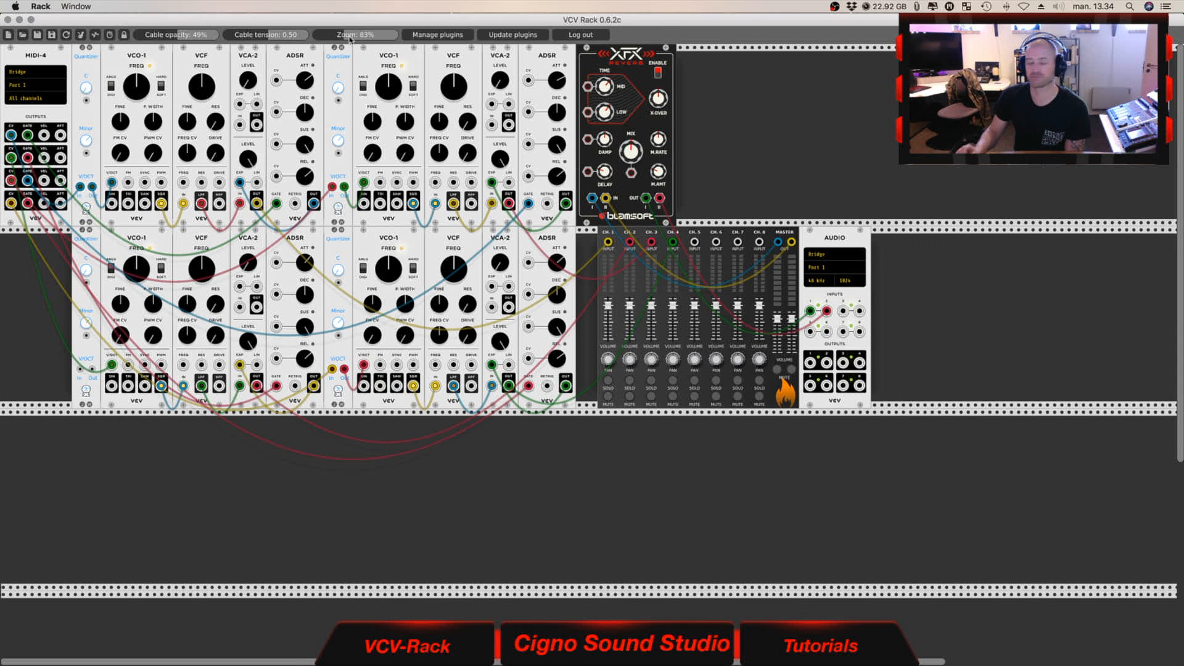
right_click(695, 119)
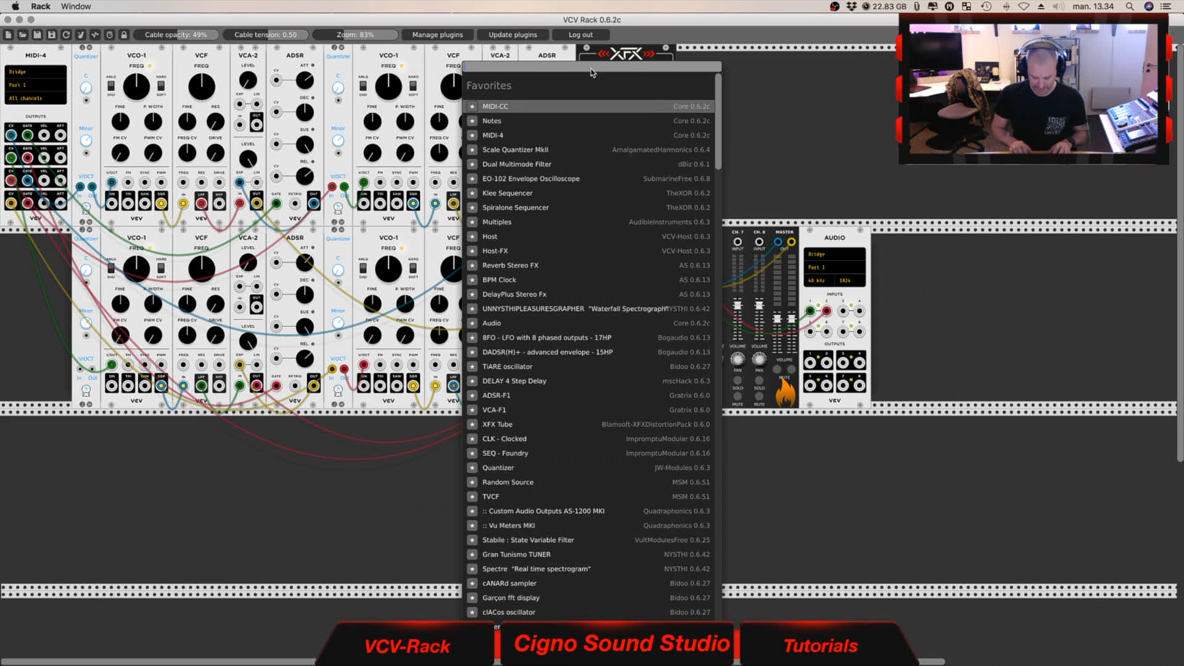
text(lfo)
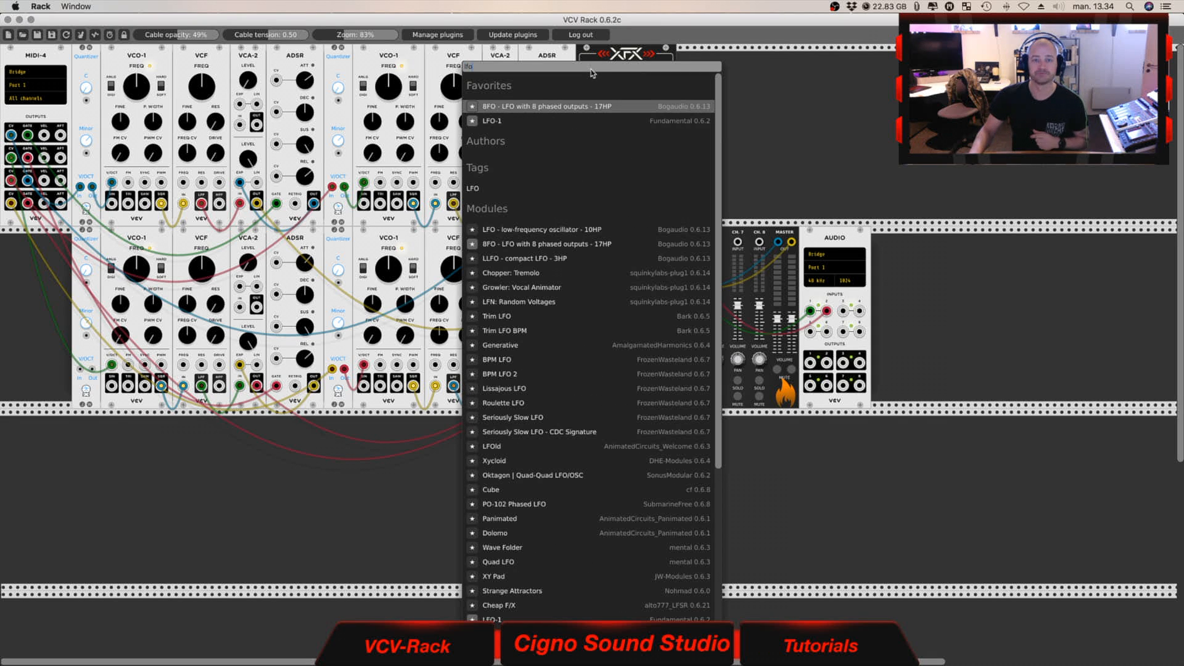
click(509, 121)
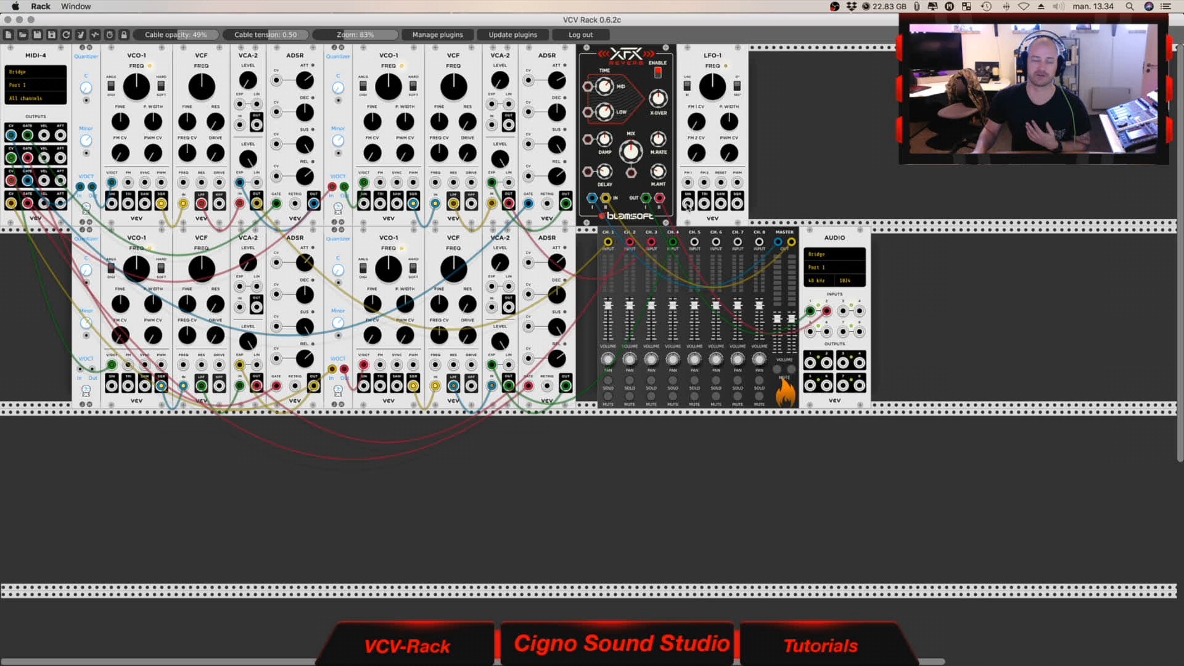
Patch LFO-1's SIN output to the FREQ input of all four VCFs and raise the filters' FREQ and FREQ CV
drag(688, 204, 183, 183)
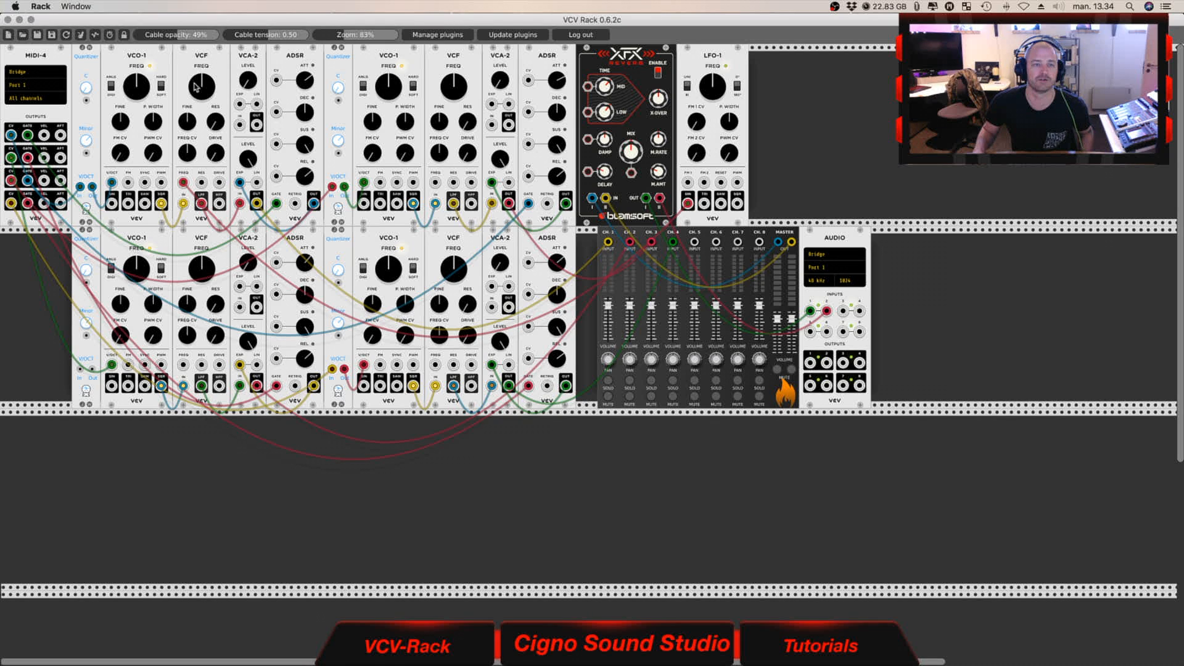
drag(196, 86, 196, 83)
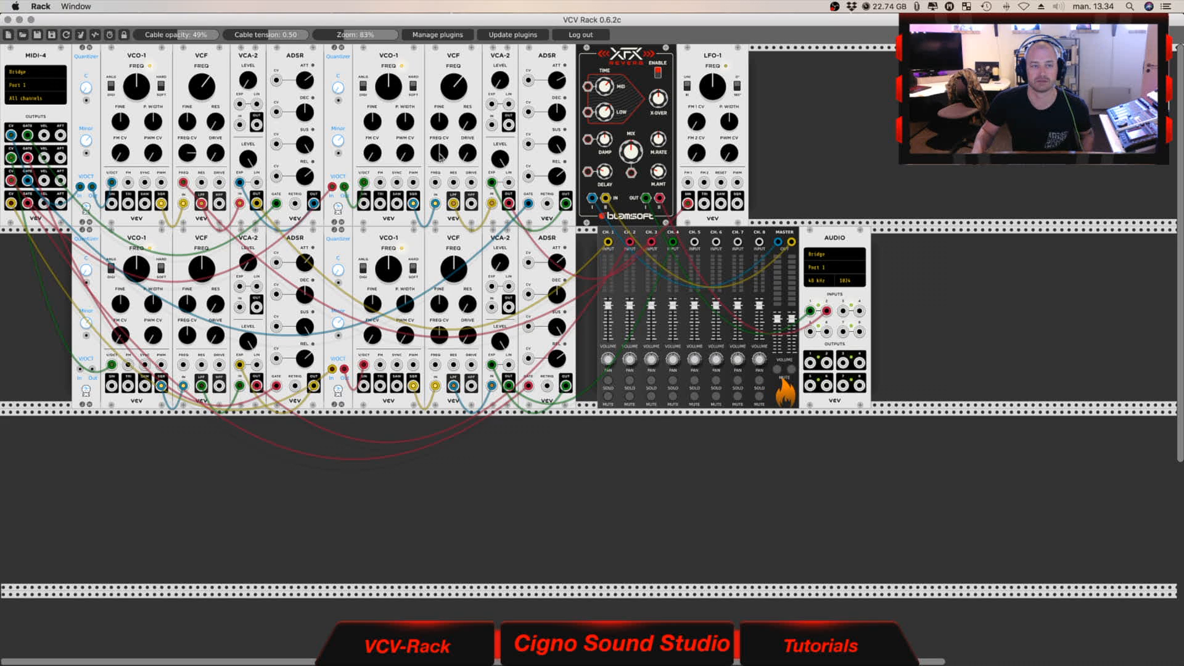
drag(436, 183, 687, 203)
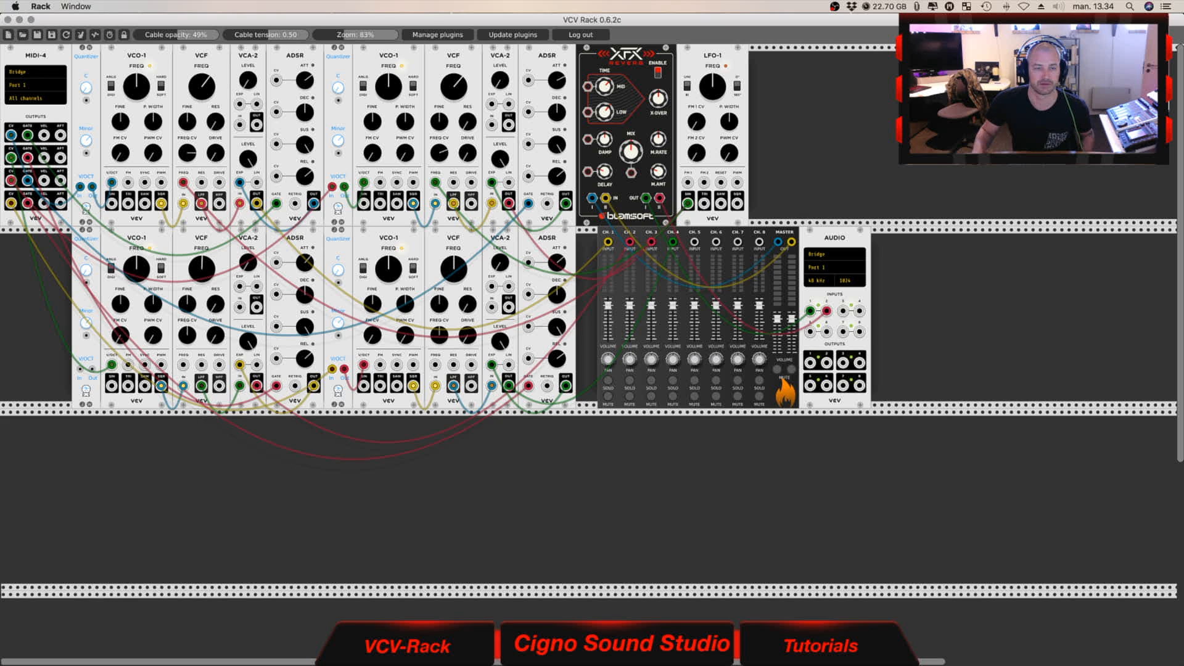
drag(191, 340, 192, 284)
drag(181, 366, 688, 206)
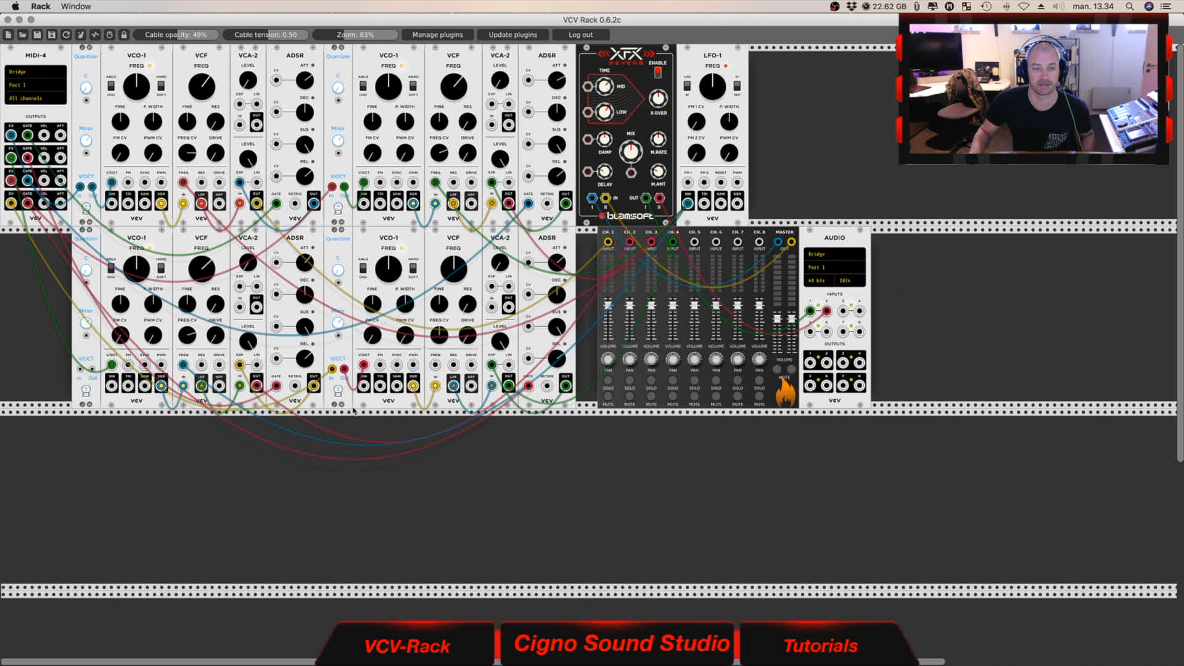
drag(632, 233, 688, 205)
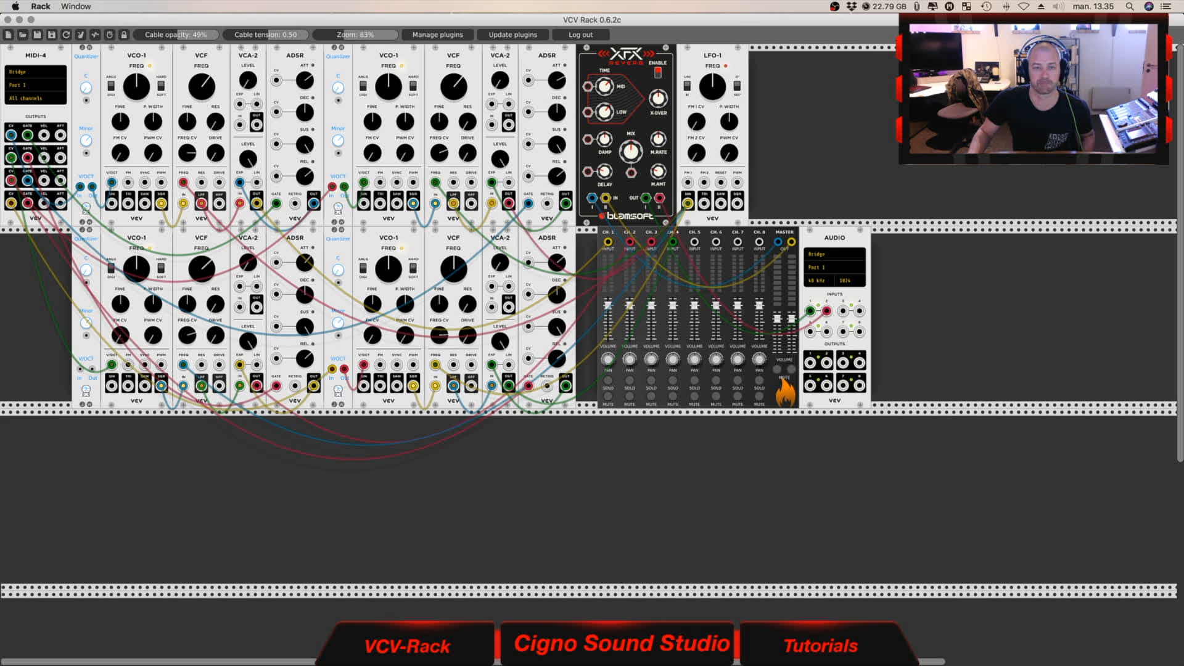
drag(455, 268, 455, 250)
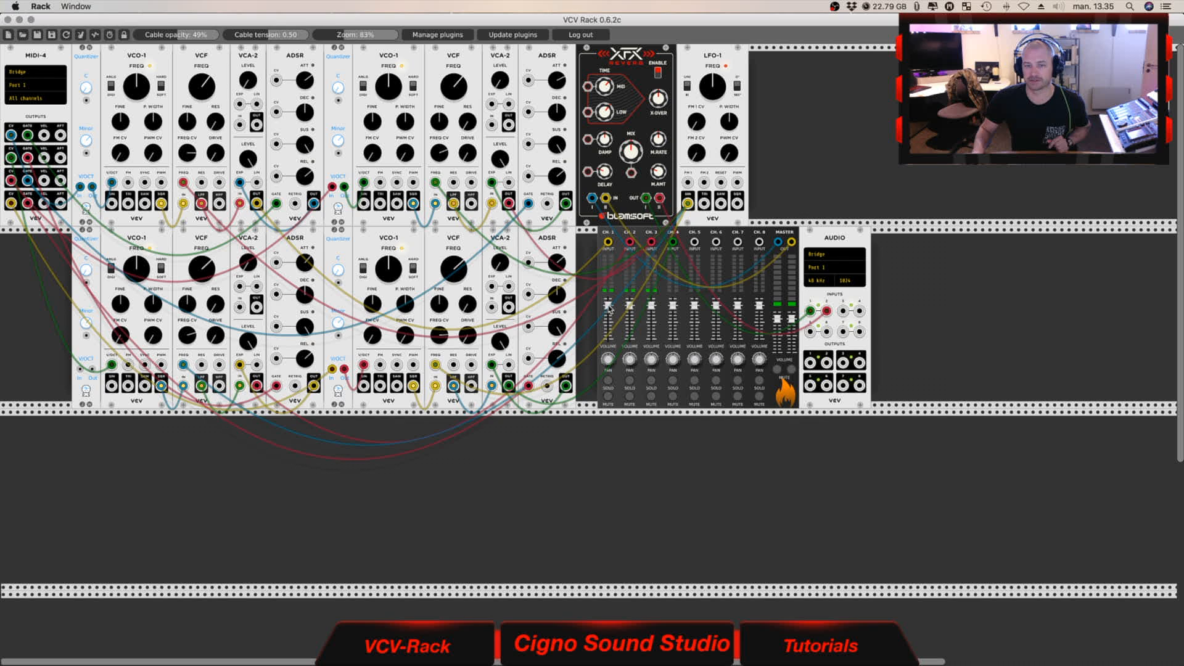
Lower the mixer faders of channels 1 to 4 and slow down LFO-1's FREQ
drag(631, 306, 673, 317)
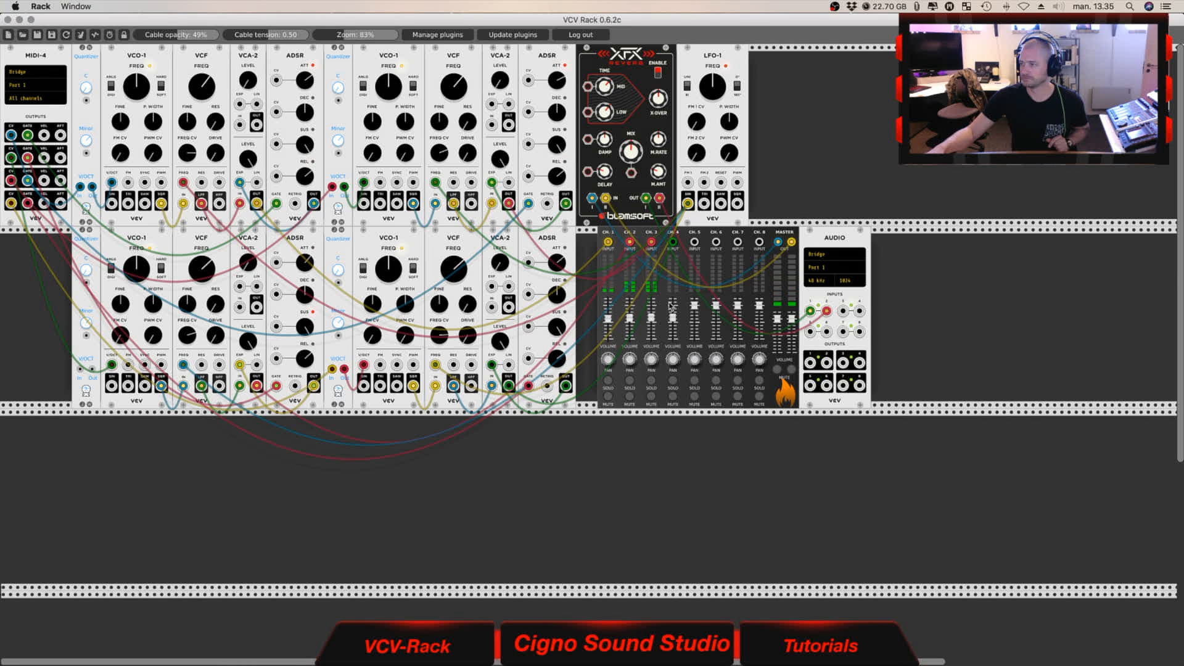
scroll(709, 87, right, 2)
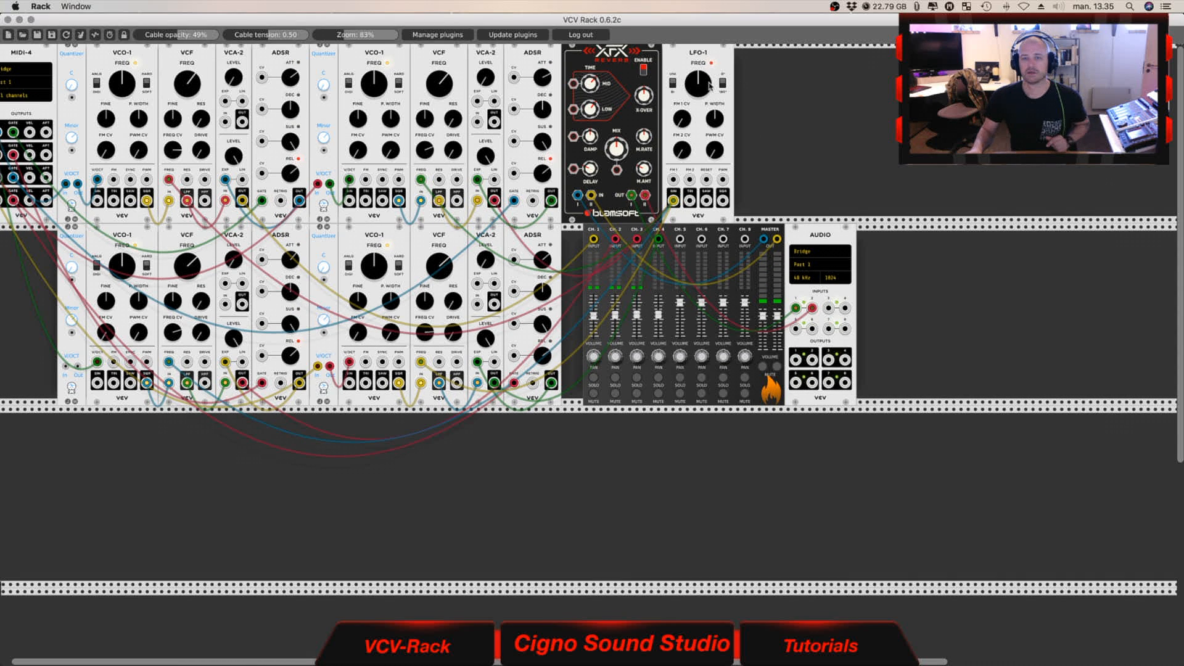
scroll(709, 87, left, 2)
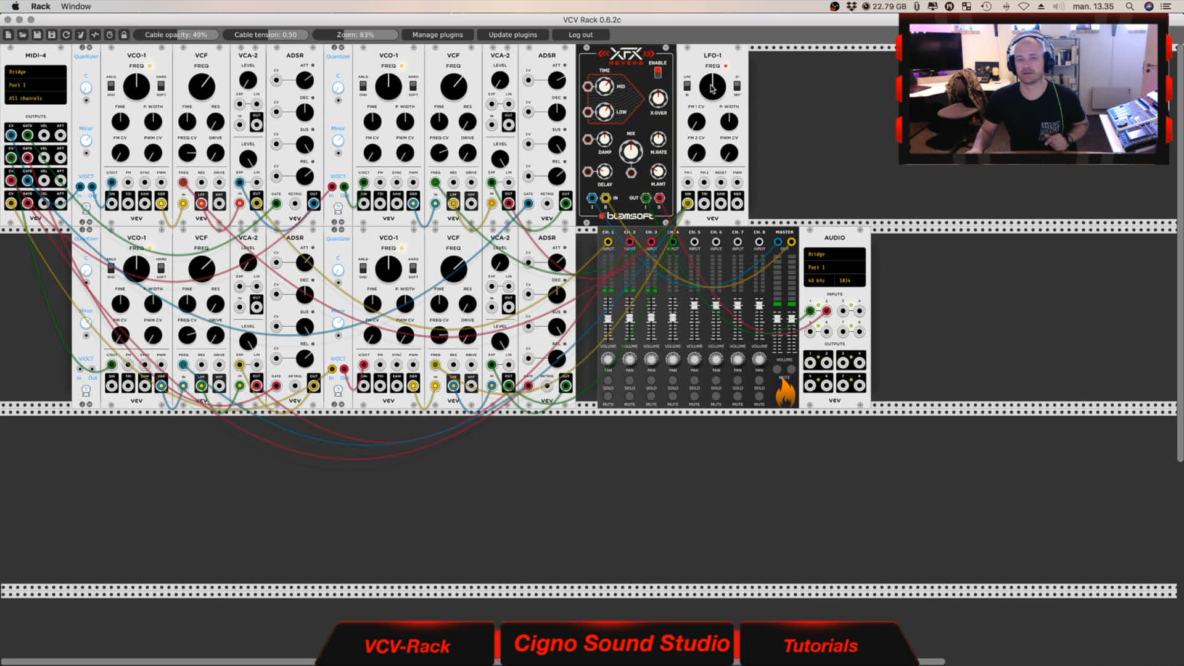
drag(711, 85, 711, 123)
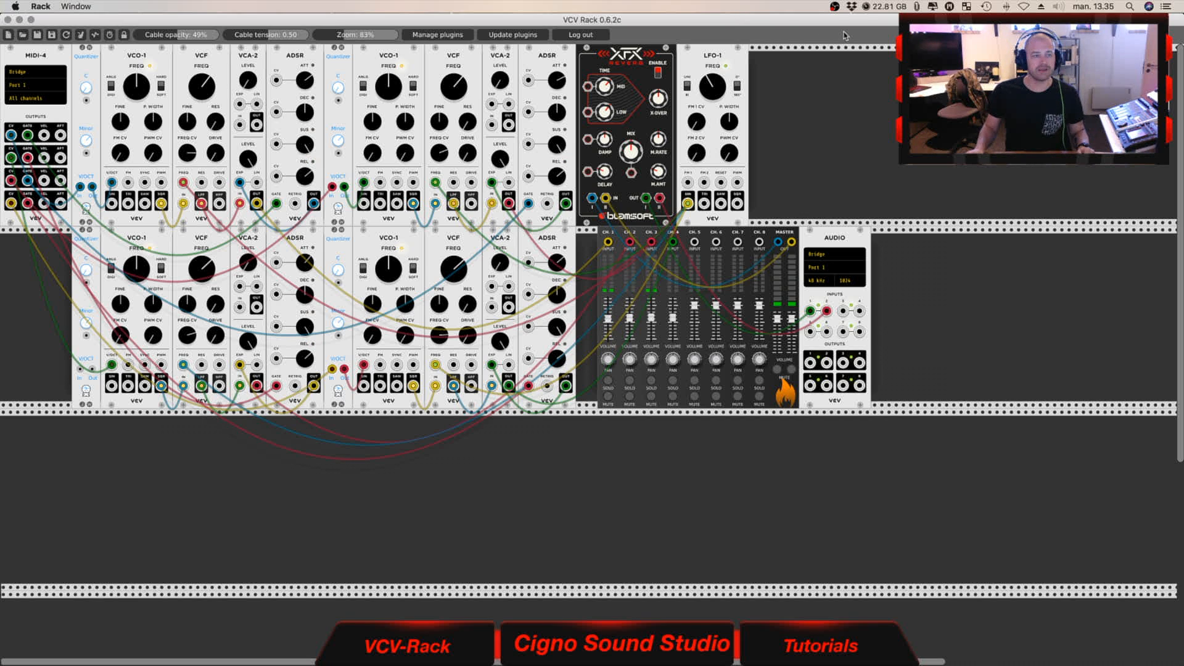
Add the Bogaudio 8FO, the LFO with 8 phased outputs, beside LFO-1
right_click(801, 102)
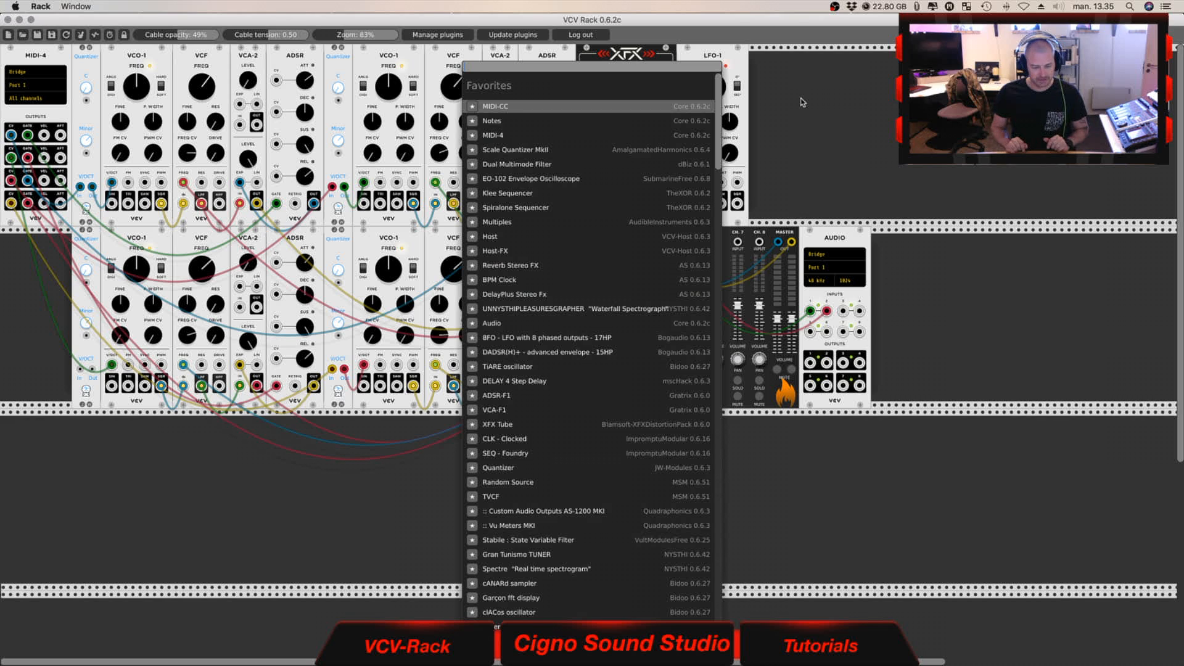
text(lfo)
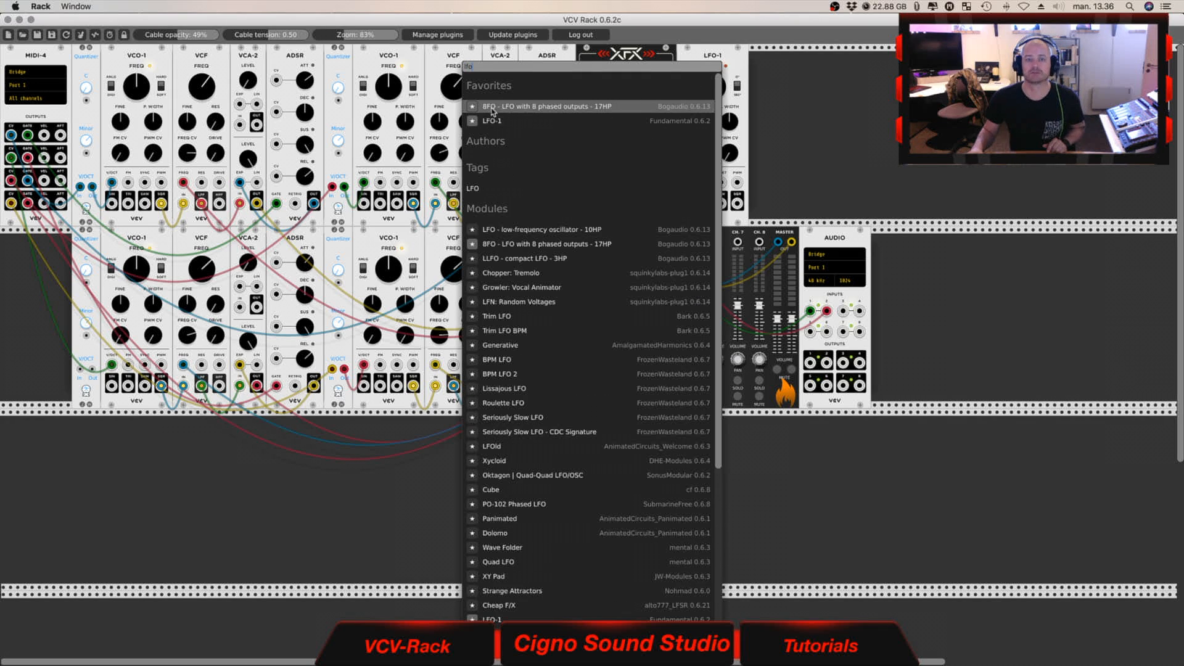
click(493, 107)
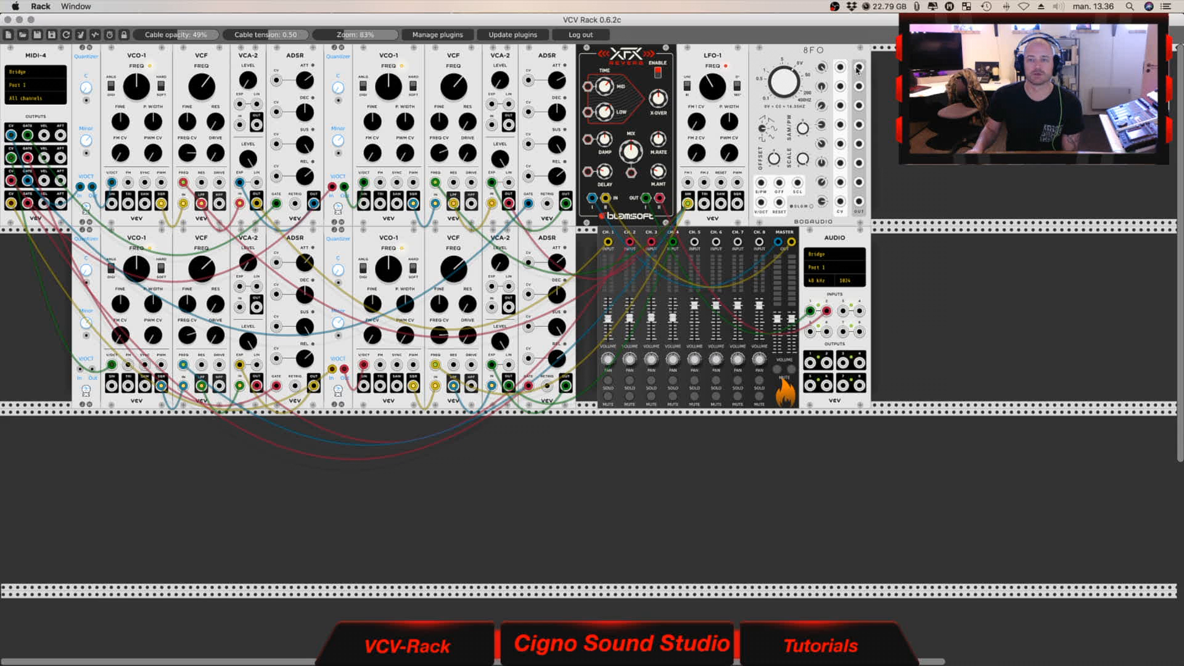
Patch the 8FO's first four outputs to the PWM inputs of the four VCO-1s and slightly lower the 8FO's frequency
drag(859, 69, 162, 183)
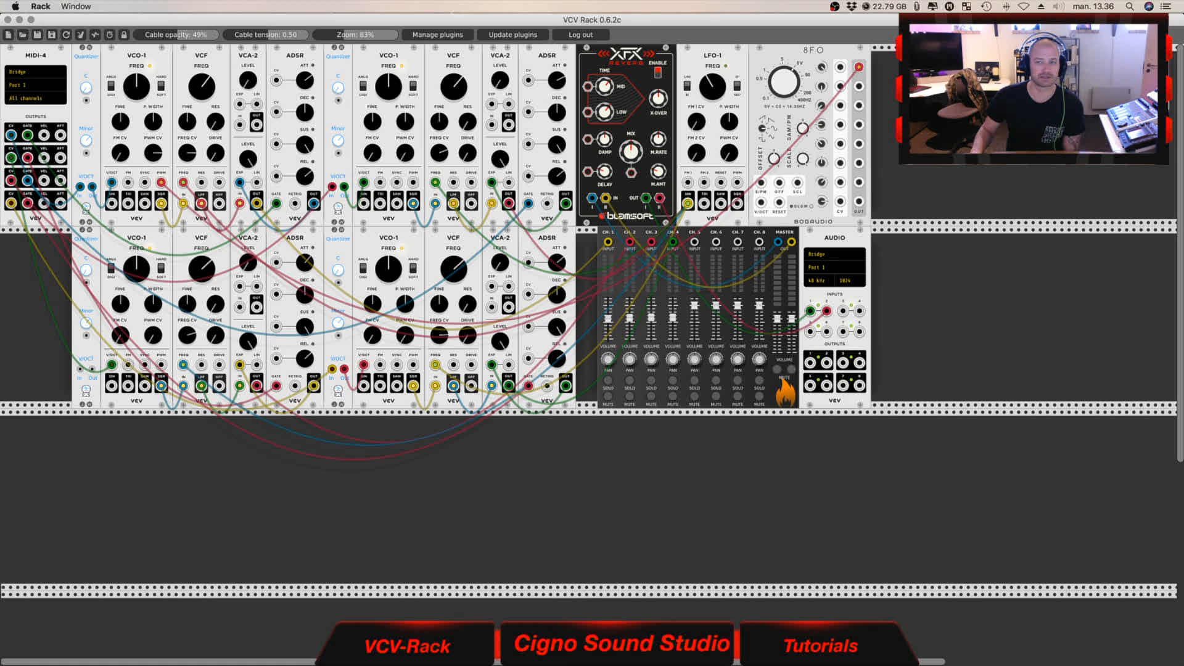
drag(859, 86, 414, 183)
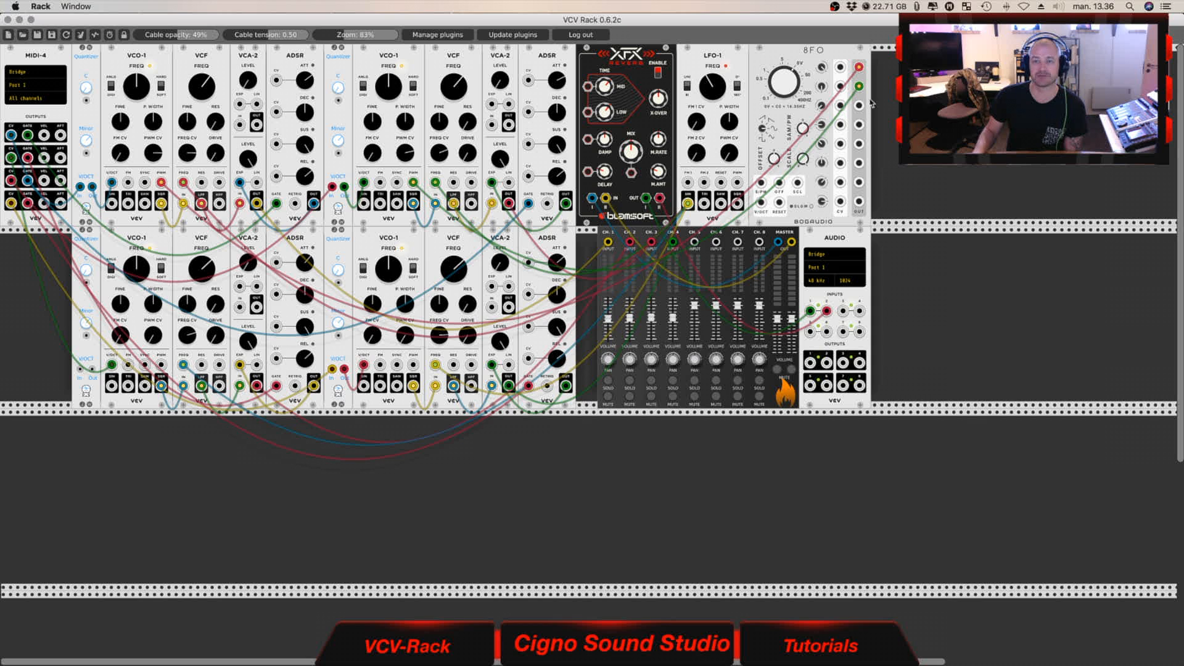
drag(859, 105, 149, 154)
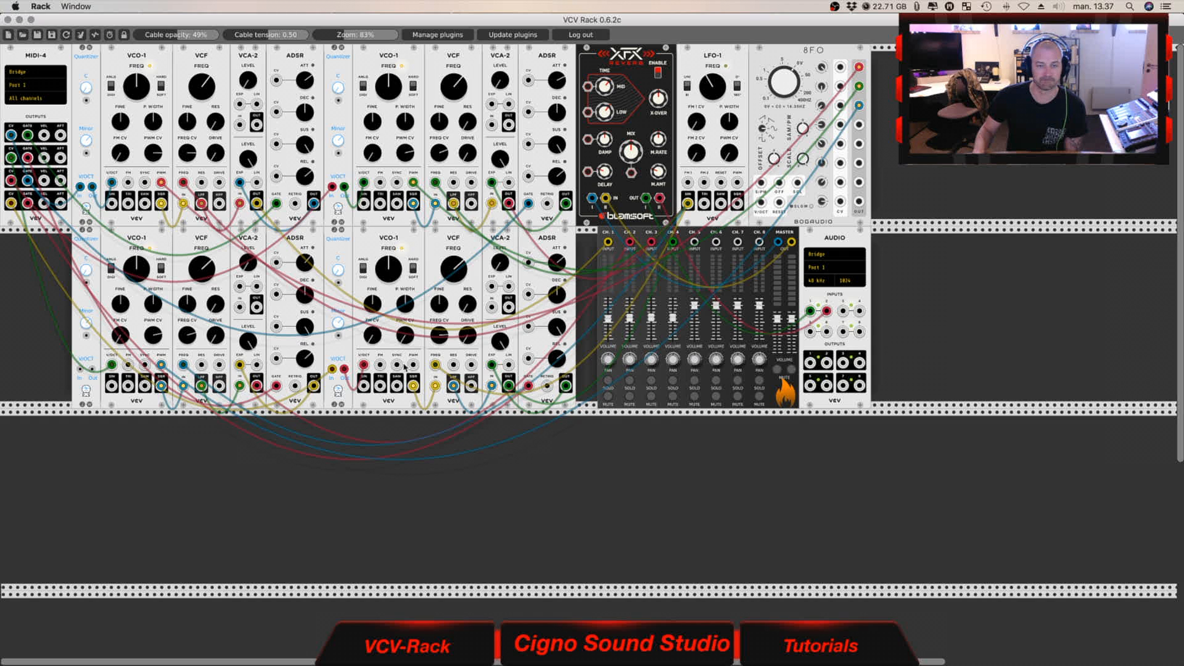
drag(411, 364, 859, 124)
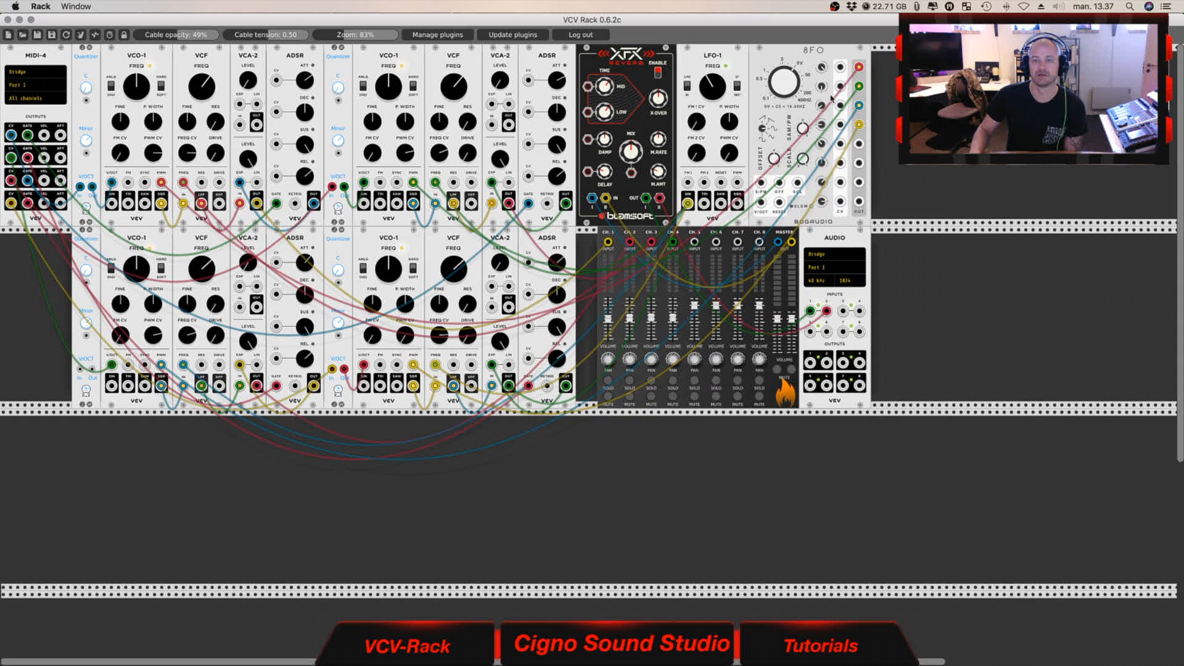
drag(787, 83, 787, 90)
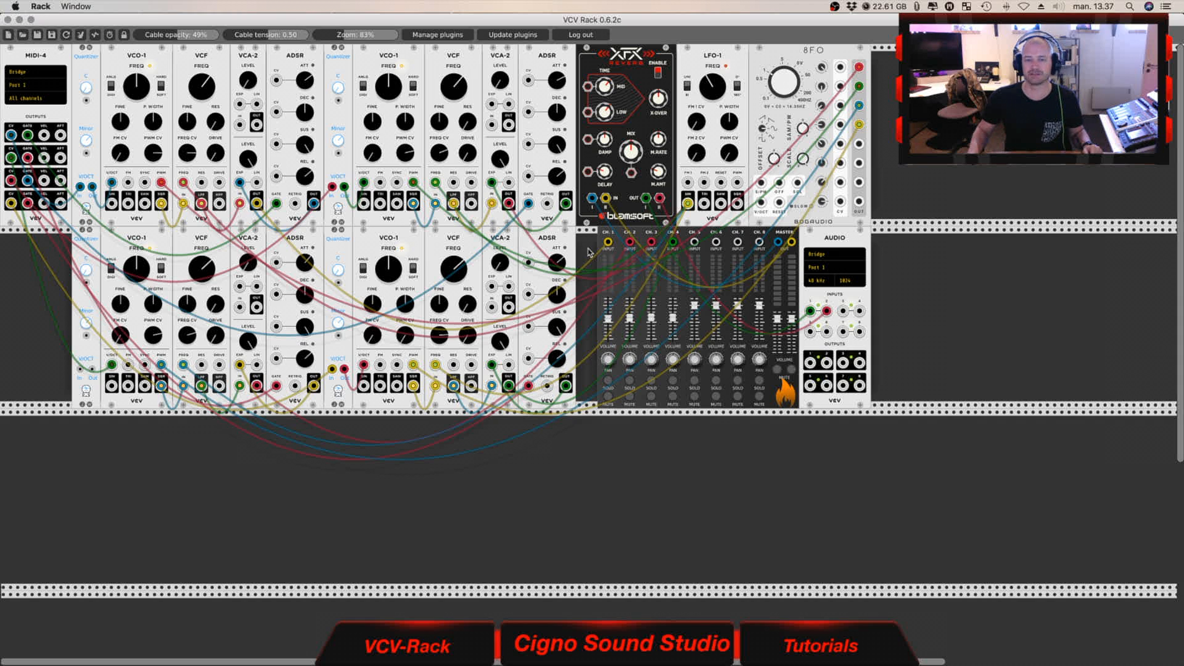
Add a Modular Fungi 3HP Blanking Plate in the gap before the mixer and switch its design to Zen
key(Return)
text(blank)
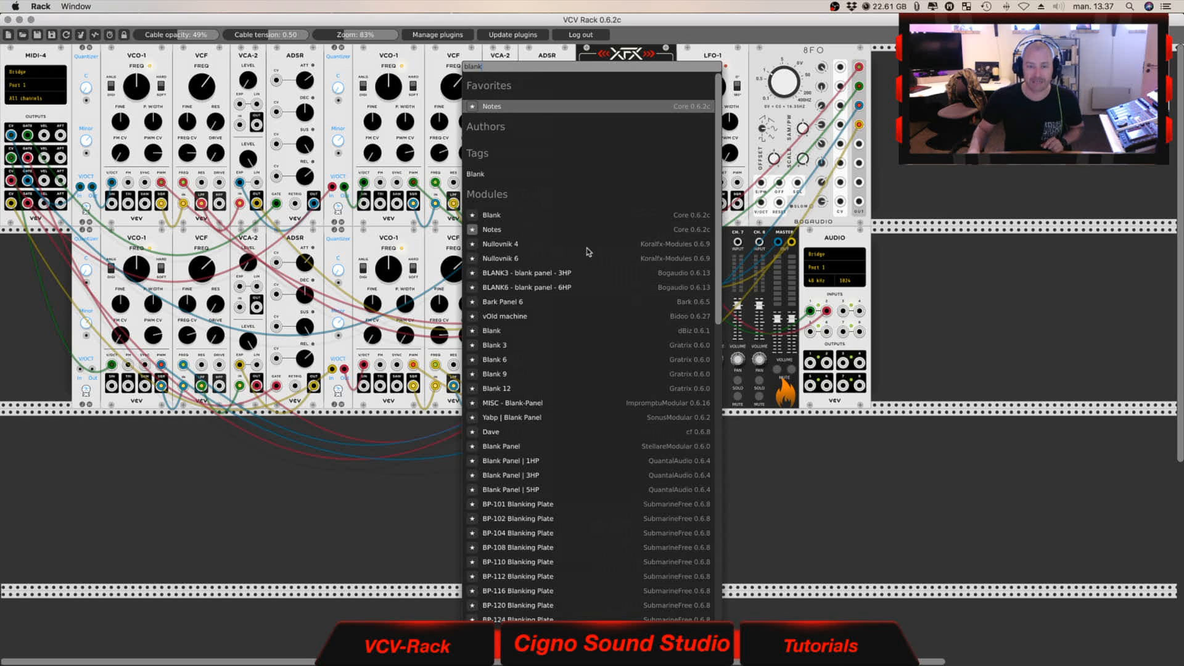
scroll(589, 253, down, 15)
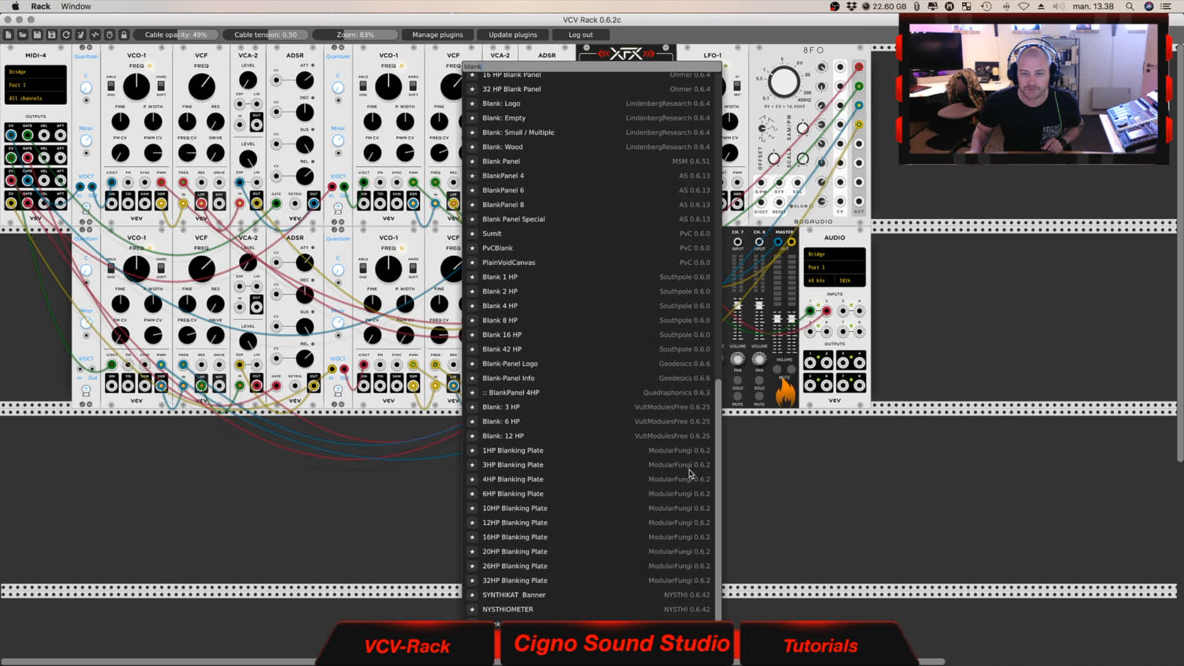
click(491, 470)
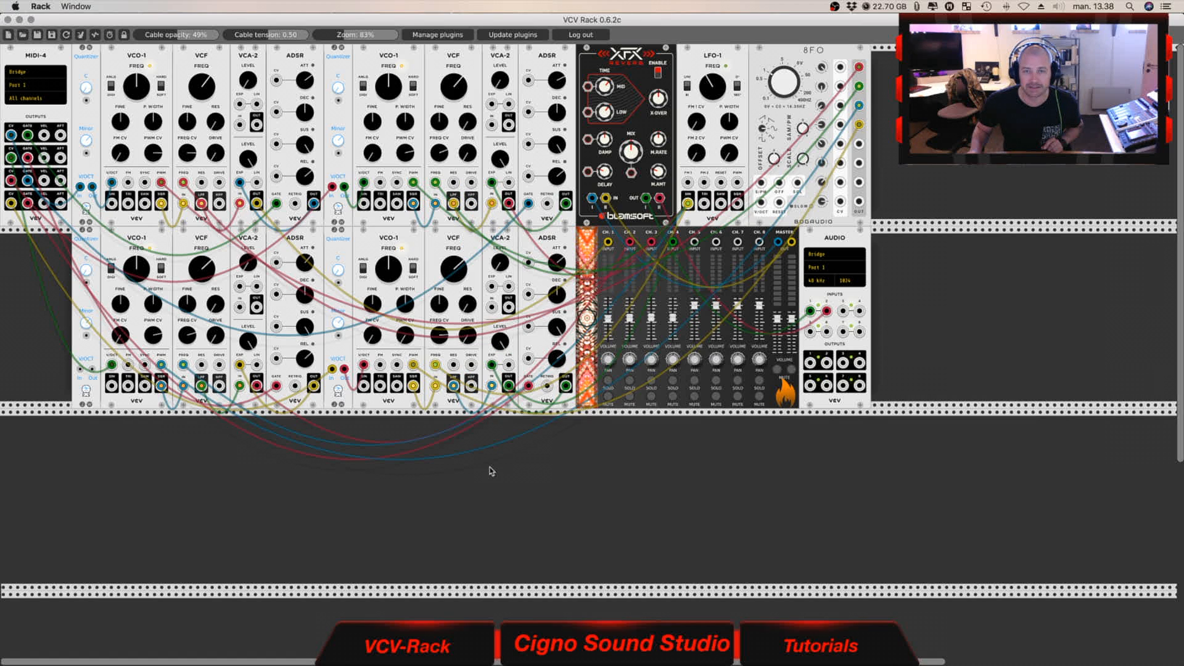
right_click(588, 244)
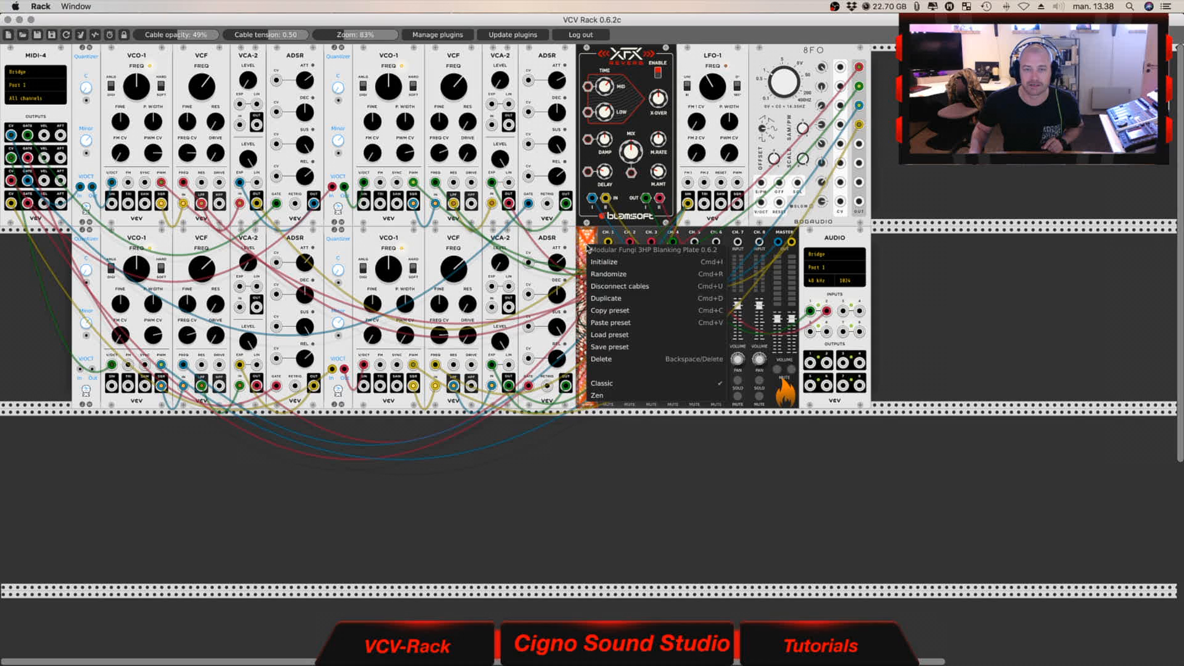
click(622, 400)
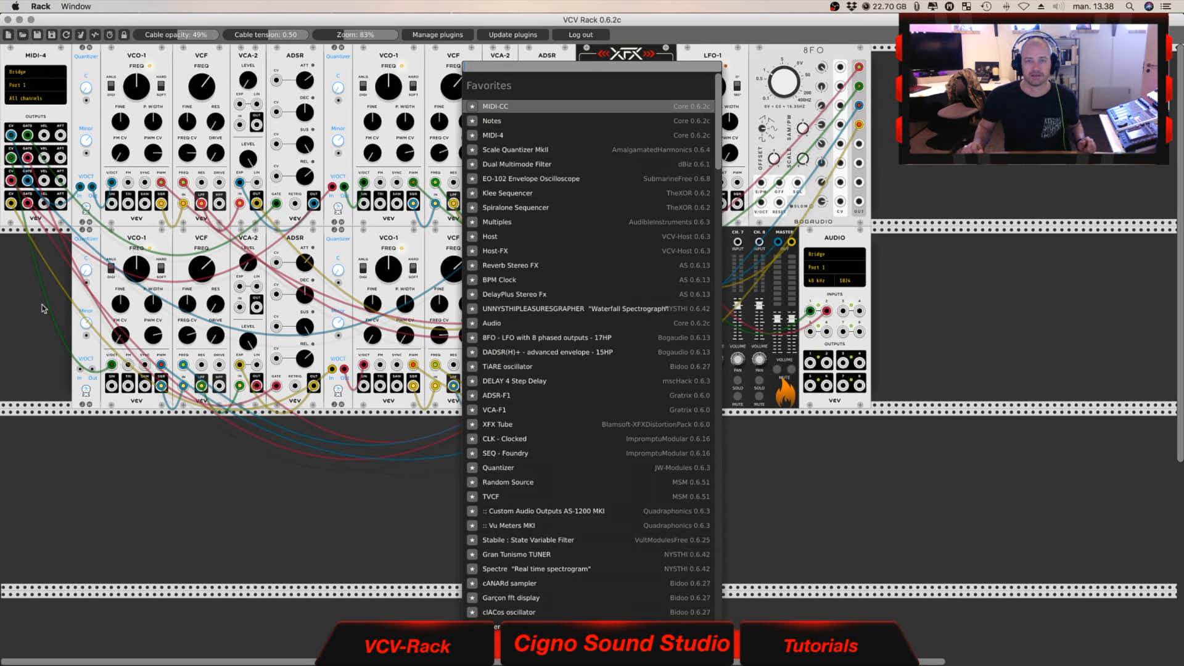
Add a Core MIDI-CC module below MIDI-4 and set its driver to Bridge and its device to Port 1
click(510, 107)
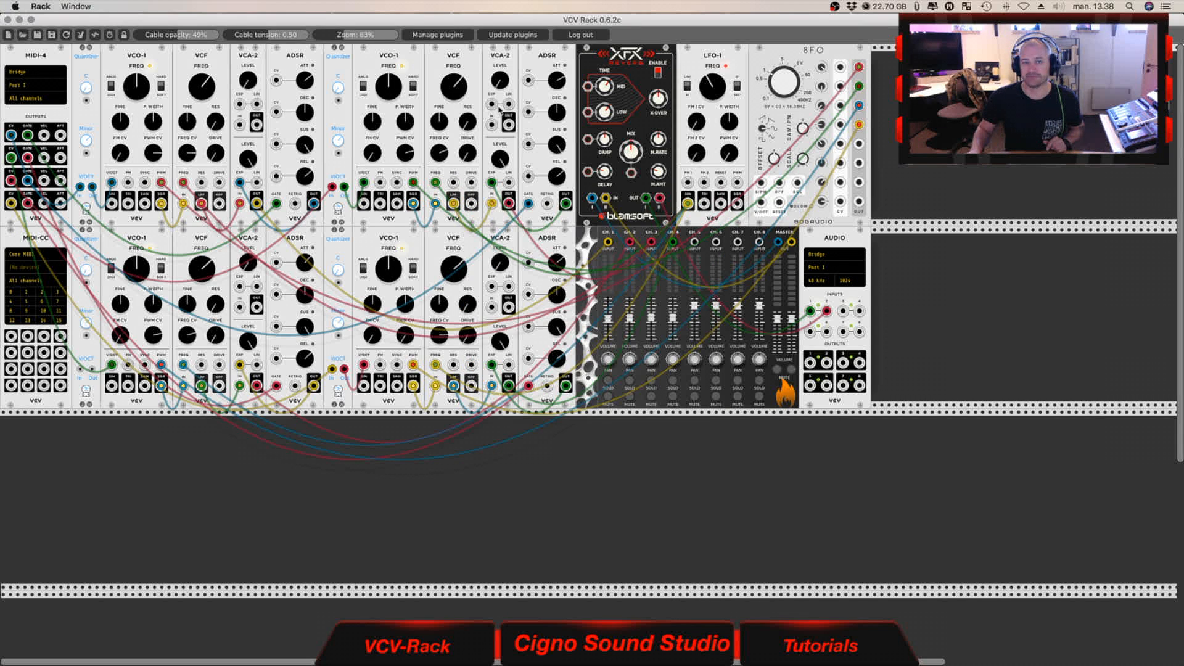
click(28, 254)
click(51, 285)
click(19, 269)
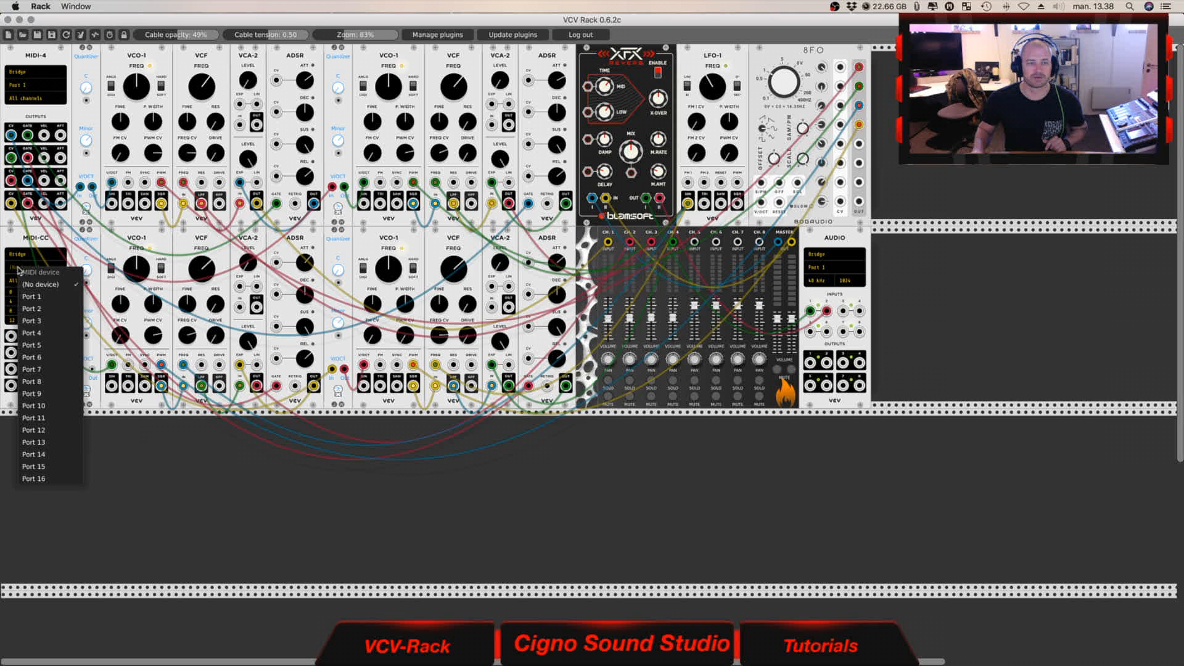
click(53, 297)
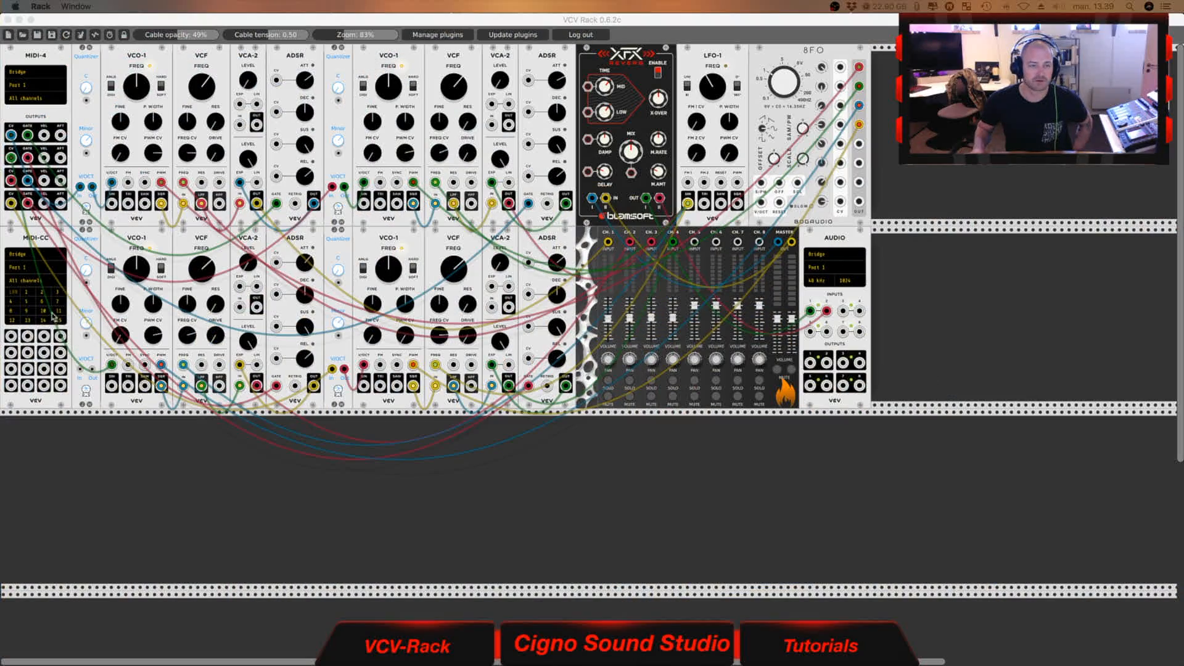
Use learn mode on the MIDI-CC's first two controller cells and patch its first output to LFO-1's FM 1 input
click(24, 294)
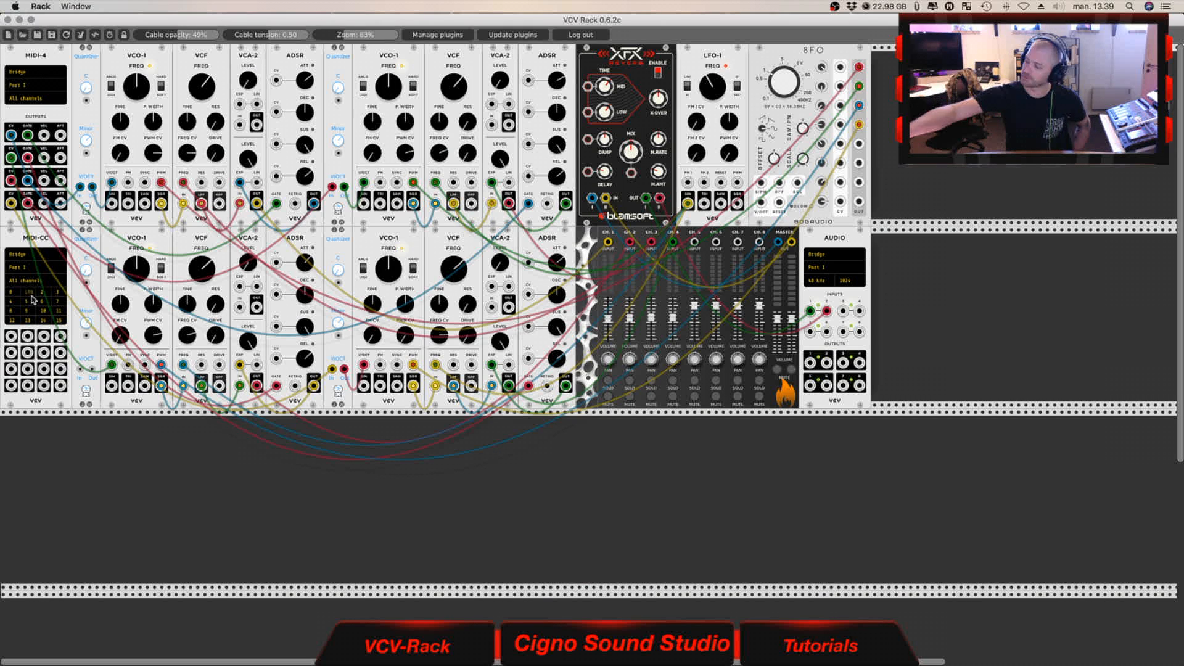
scroll(26, 298, down, 1)
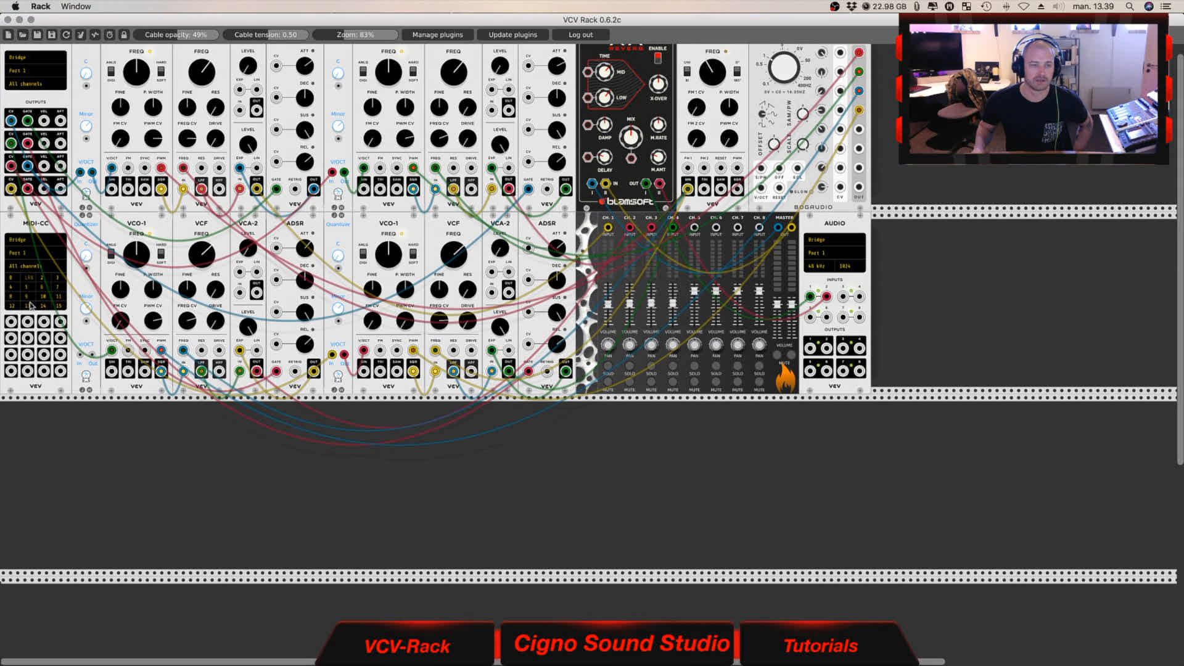
scroll(28, 303, down, 1)
scroll(29, 309, up, 2)
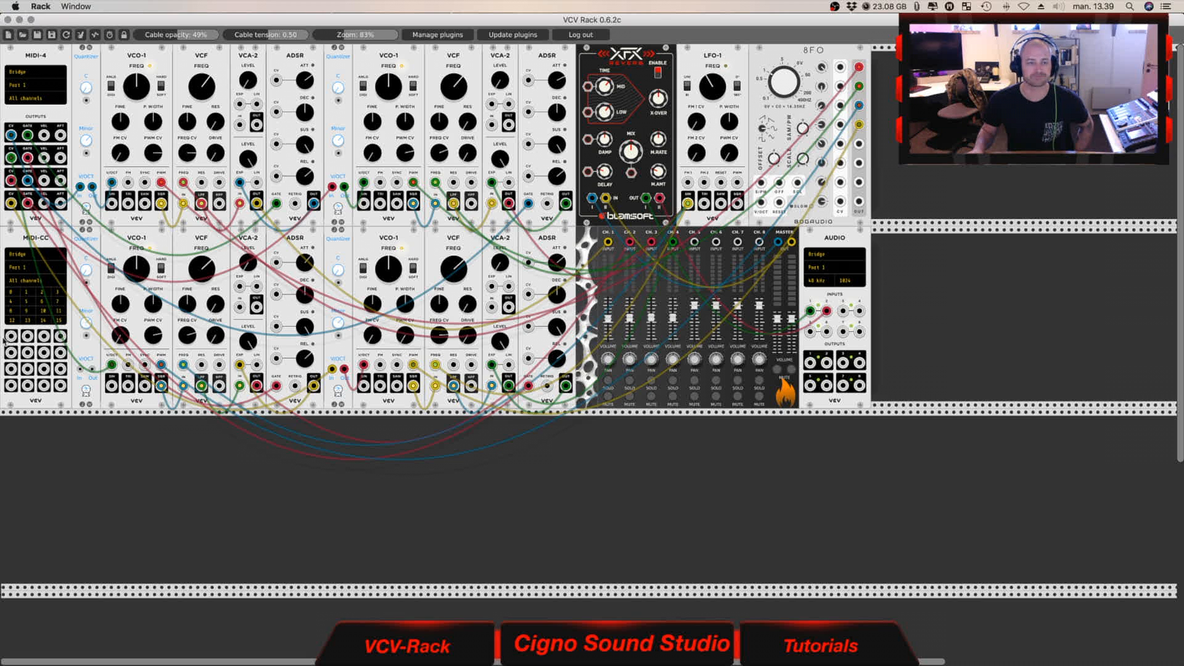
drag(11, 337, 687, 182)
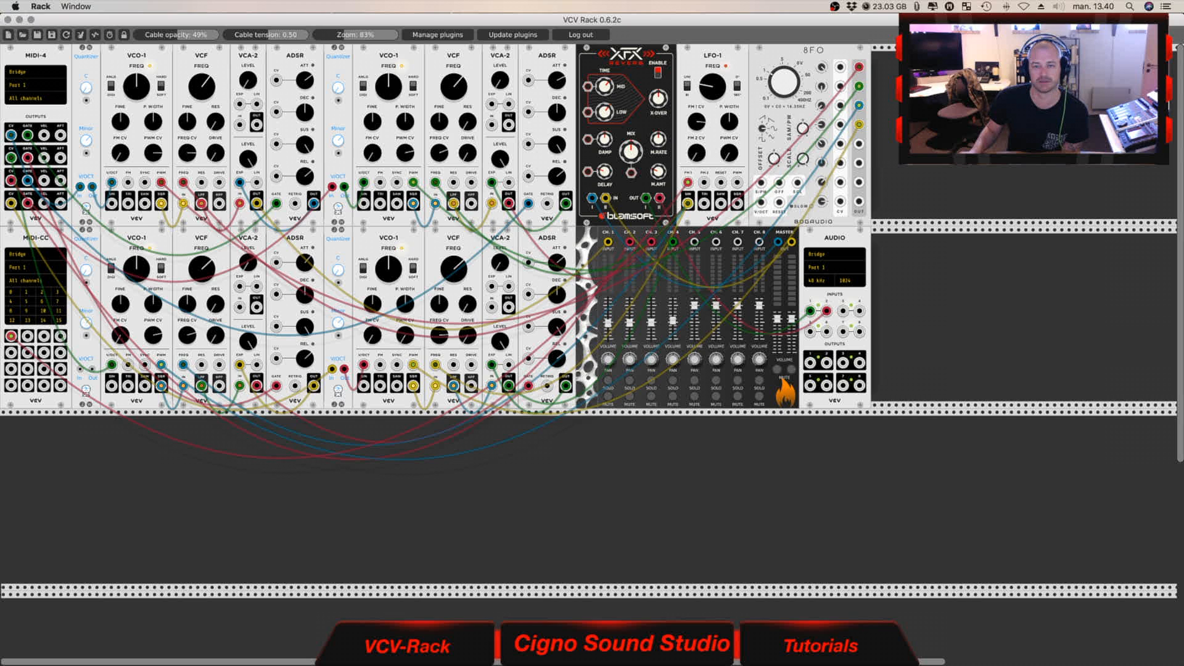
Patch the MIDI-CC's second output to the RES inputs of the VCFs
drag(29, 337, 219, 183)
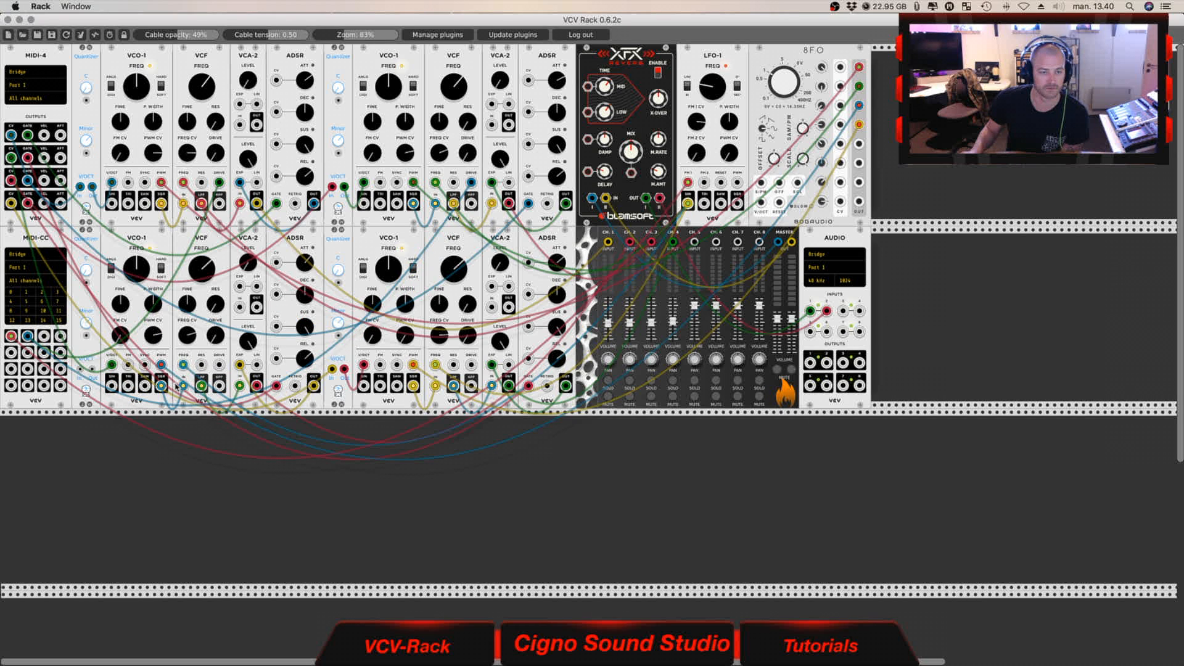
drag(222, 364, 27, 336)
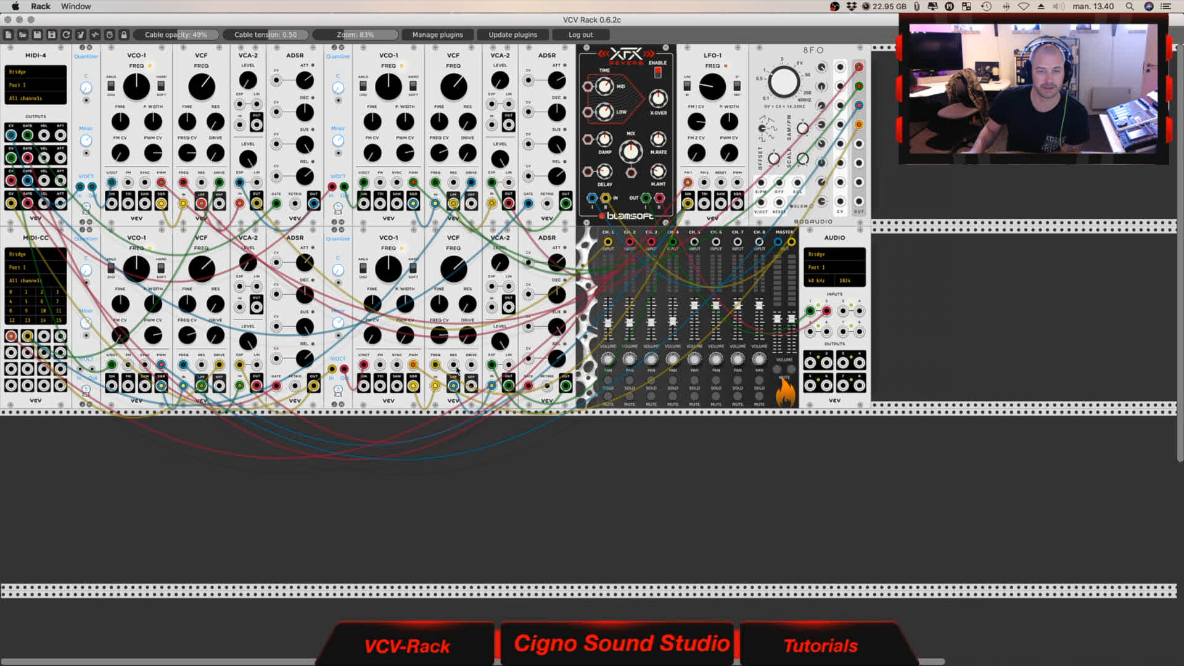
drag(471, 365, 27, 336)
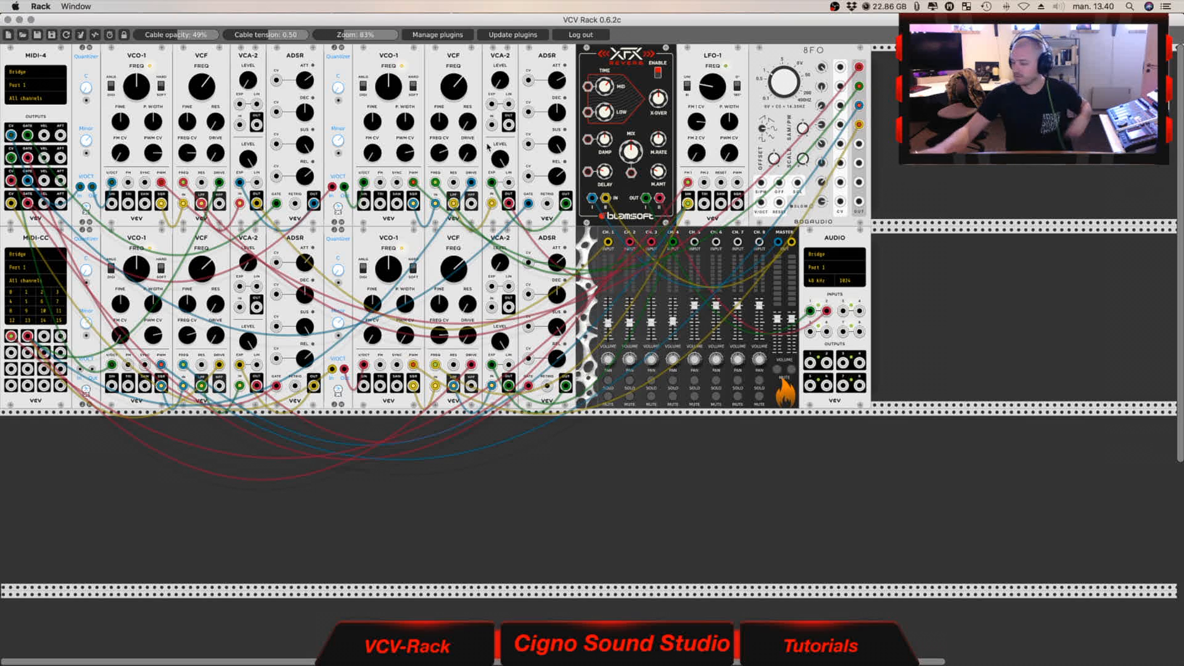